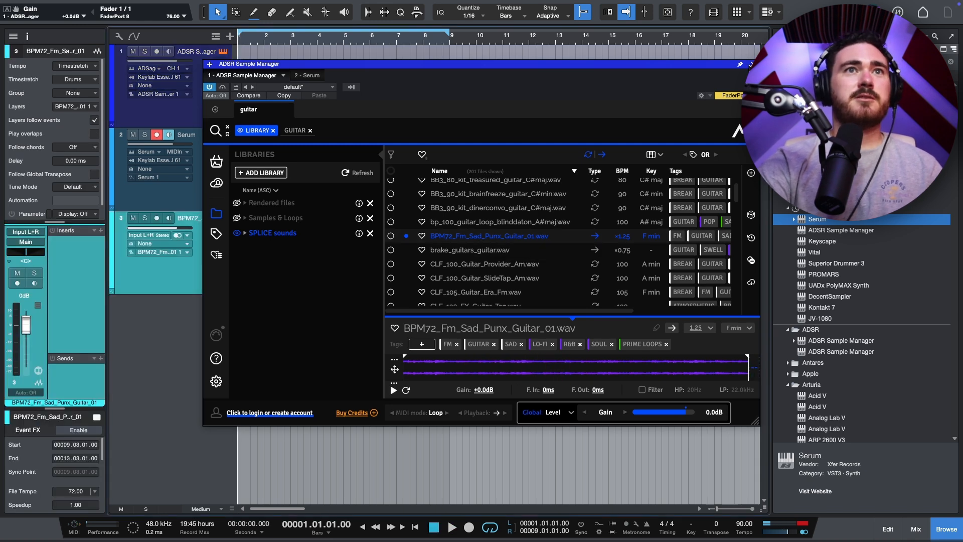
Step: Add the BPM72_Fm_Sad_Punx_Guitar_01 loop from the sample manager onto a new audio track at bar 1
{"action": "left_click", "coordinate": [751, 64]}
{"action": "left_click_drag", "start_coordinate": [539, 272], "coordinate": [217, 134]}
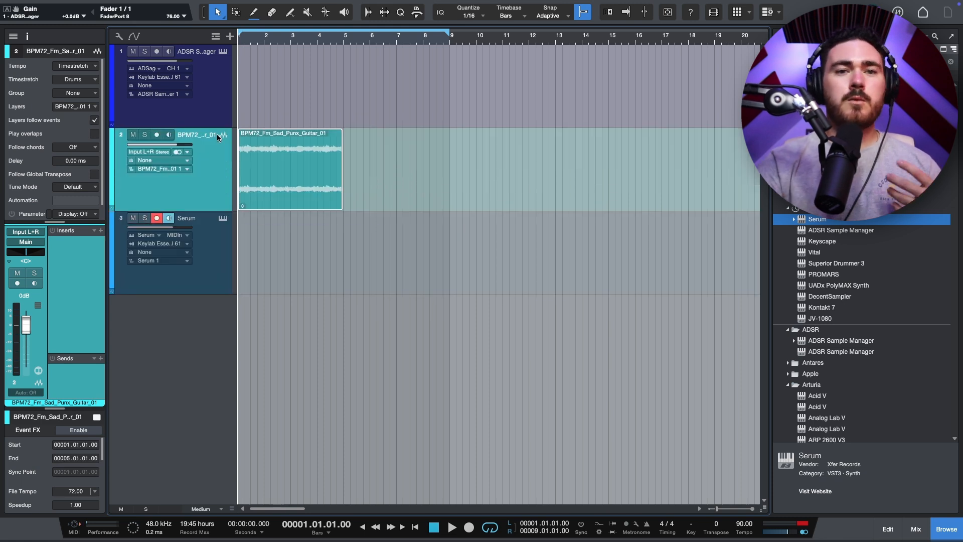
Step: Set the song tempo to 72 BPM
{"action": "left_click", "coordinate": [738, 522]}
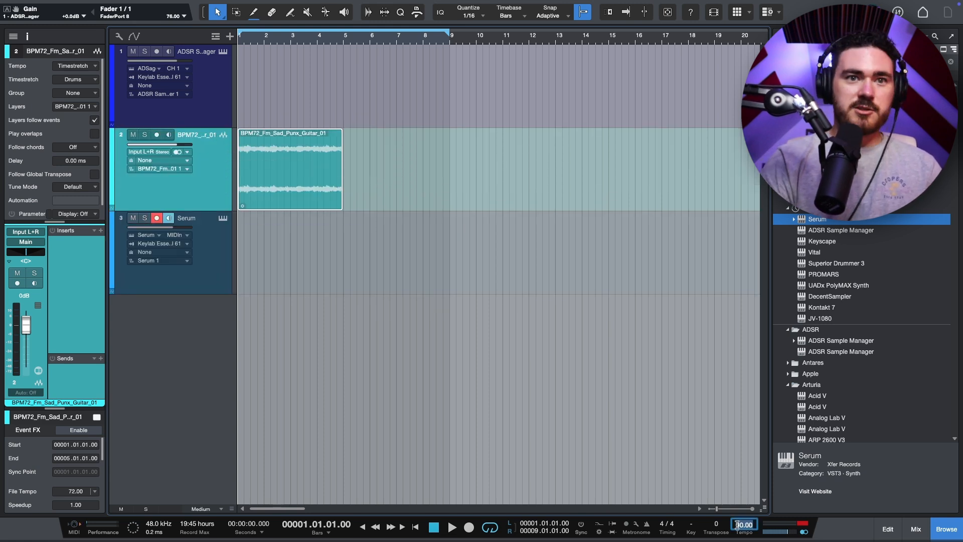
{"action": "type", "text": "72"}
{"action": "key", "text": "Return"}
{"action": "key", "text": "e"}
{"action": "key", "text": "e"}
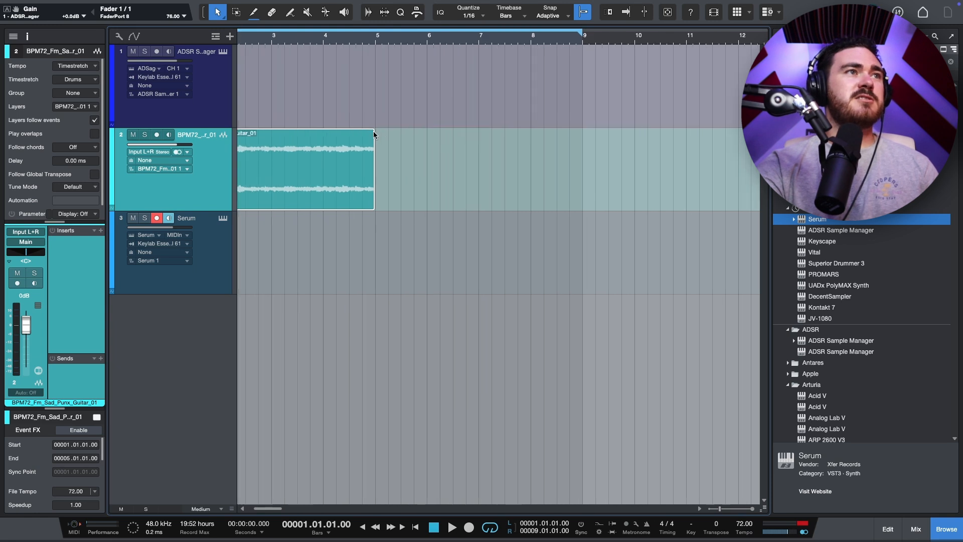
Step: Move the ADSR Sample Manager track below the Serum track so the guitar track comes first
{"action": "left_click_drag", "start_coordinate": [224, 105], "coordinate": [189, 271]}
{"action": "left_click", "coordinate": [294, 109]}
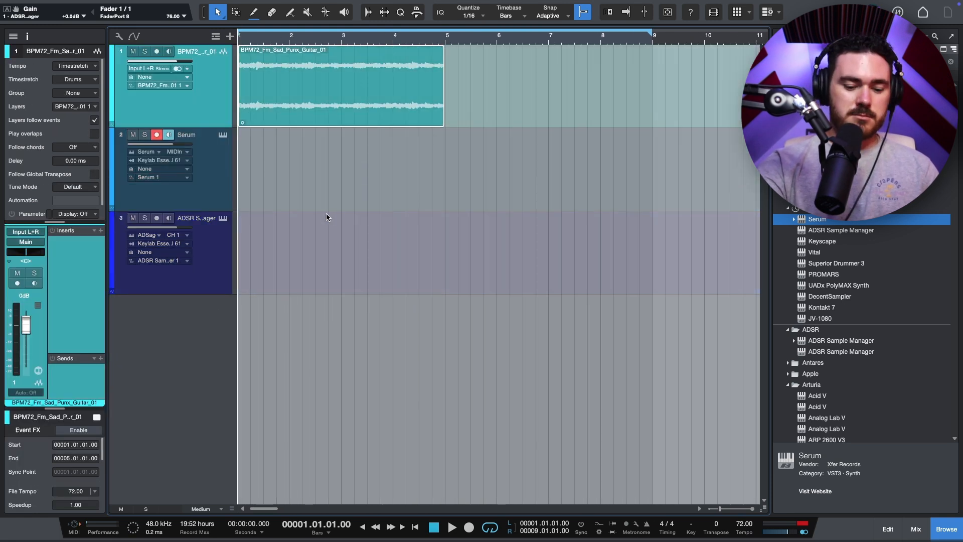
Step: Play back the guitar loop to audition it at the new tempo
{"action": "key", "text": "e"}
{"action": "key", "text": "e"}
{"action": "key", "text": "p"}
{"action": "key", "text": "space"}
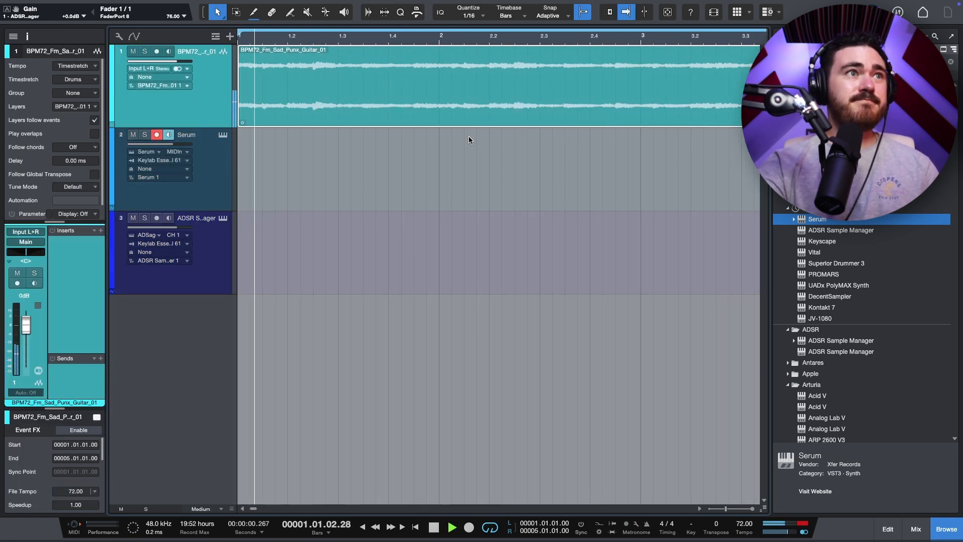
{"action": "scroll", "coordinate": [466, 129], "scroll_direction": "down", "scroll_amount": 4}
{"action": "scroll", "coordinate": [537, 241], "scroll_direction": "up", "scroll_amount": 1}
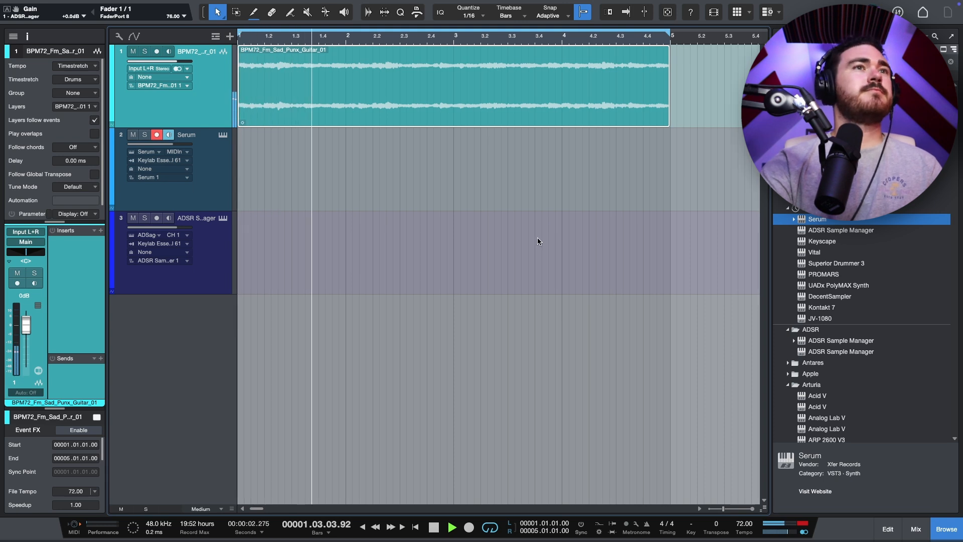
{"action": "left_click", "coordinate": [537, 238]}
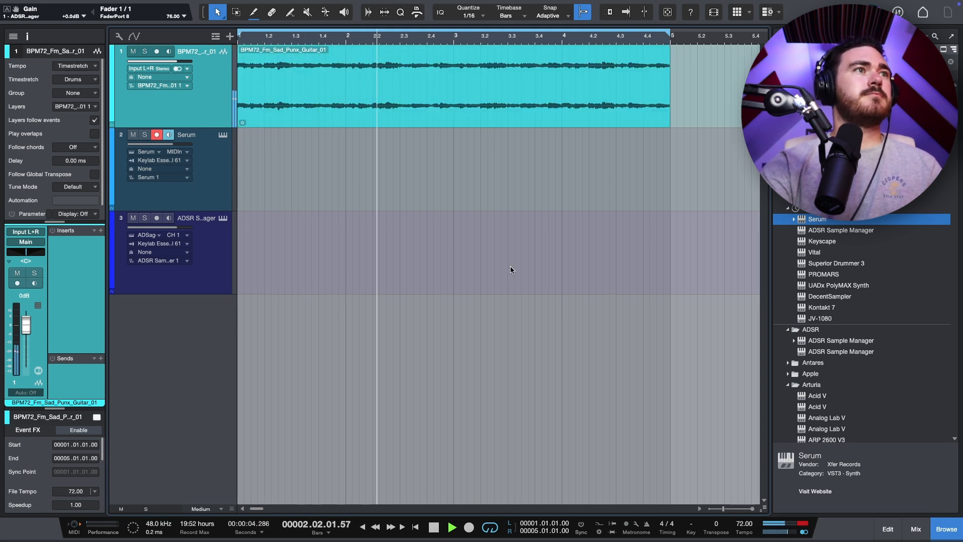
Step: Extract the guitar loop's chords to the chord track
{"action": "right_click", "coordinate": [380, 108]}
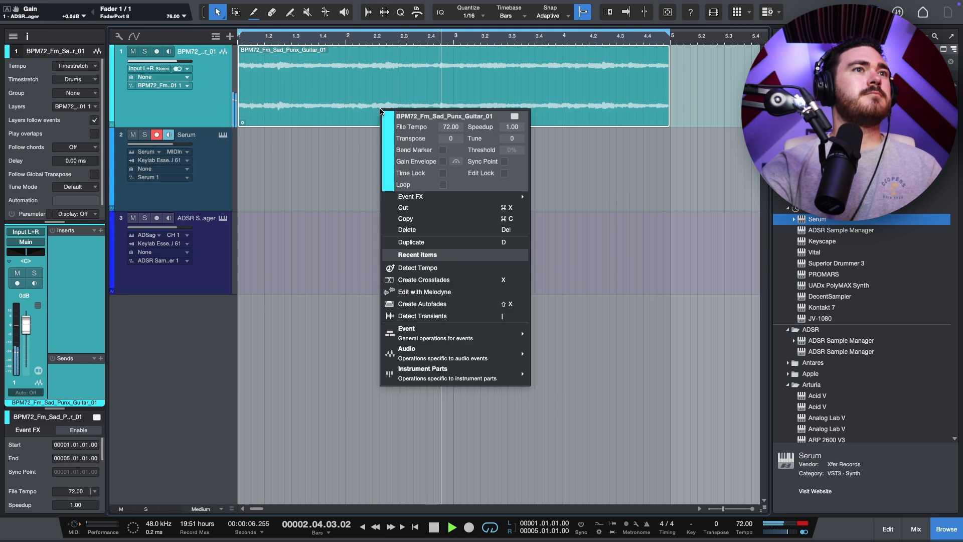
{"action": "mouse_move", "coordinate": [452, 354]}
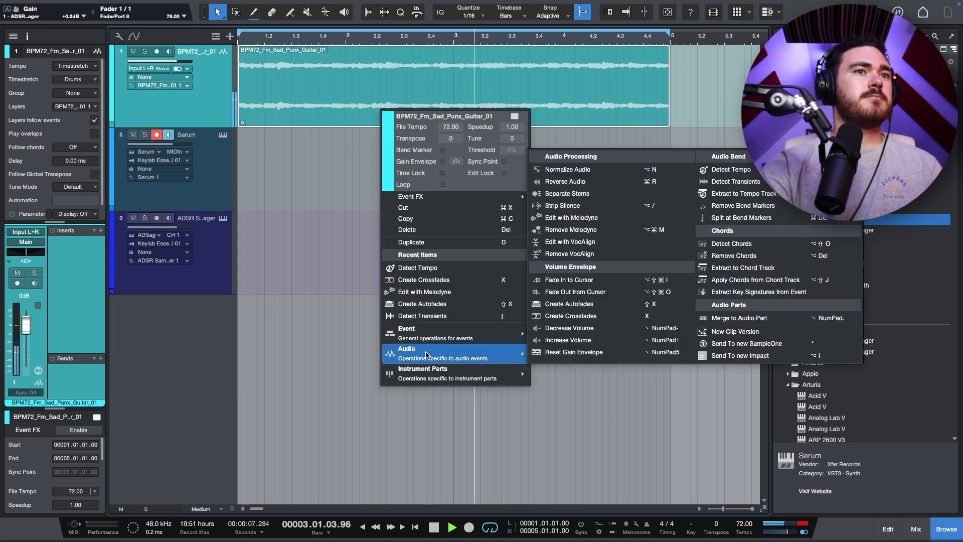
{"action": "left_click", "coordinate": [718, 263]}
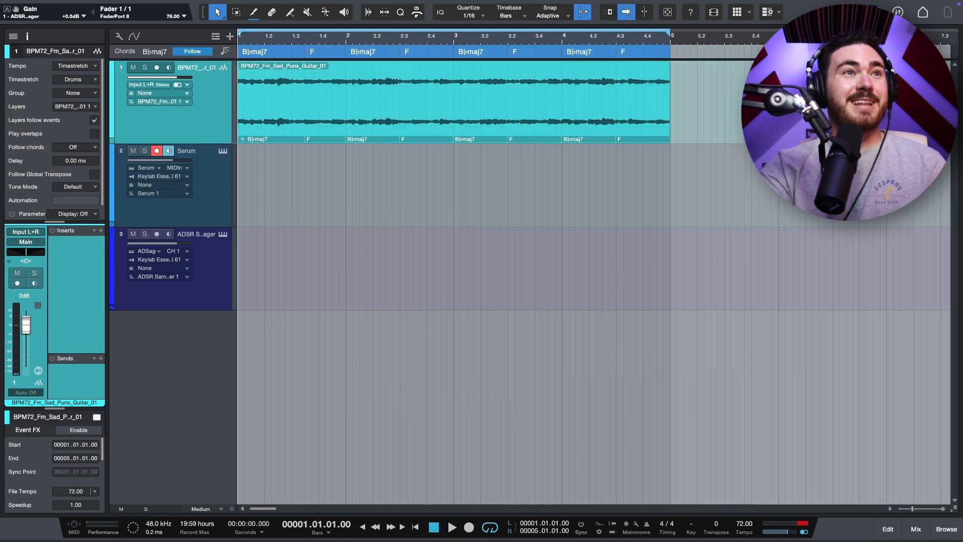
{"action": "left_click", "coordinate": [459, 86]}
{"action": "right_click", "coordinate": [459, 85]}
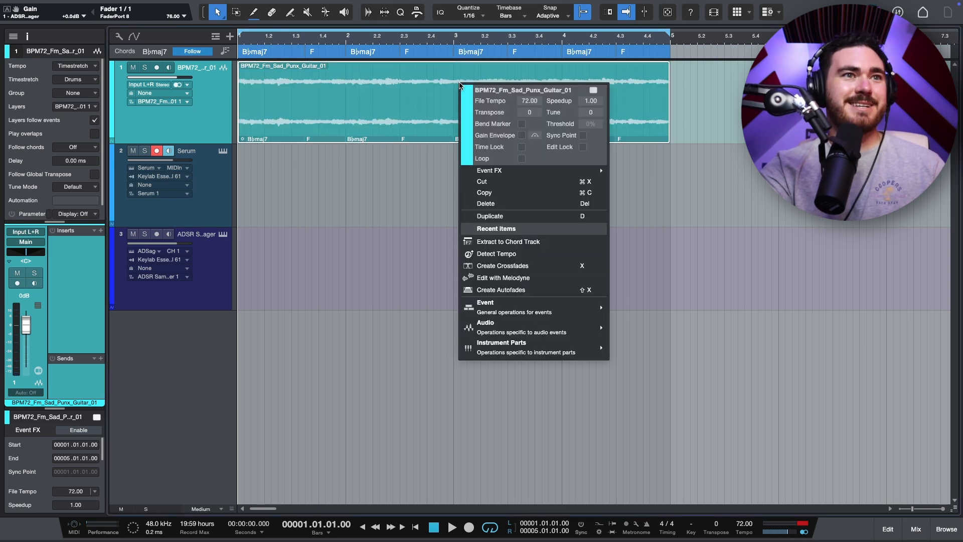
{"action": "mouse_move", "coordinate": [542, 327]}
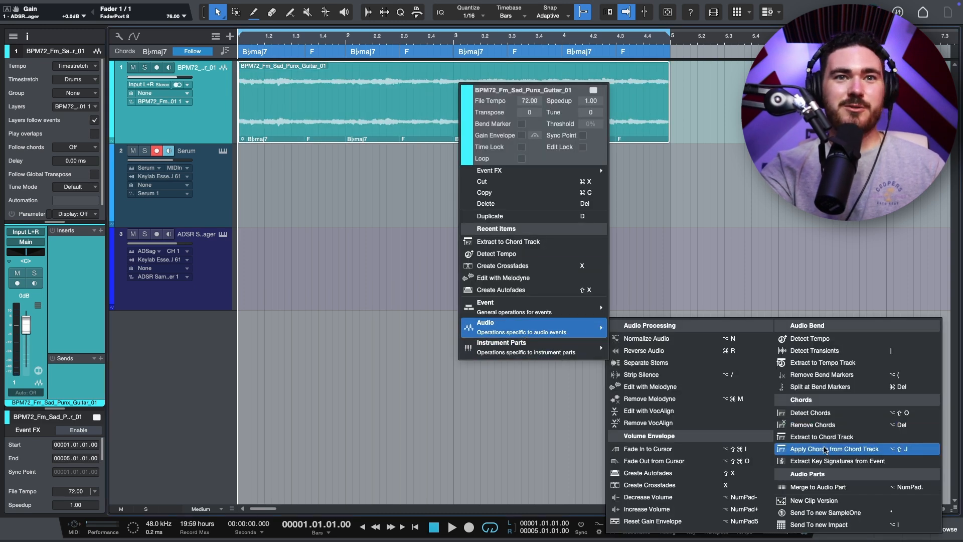
{"action": "left_click", "coordinate": [308, 200]}
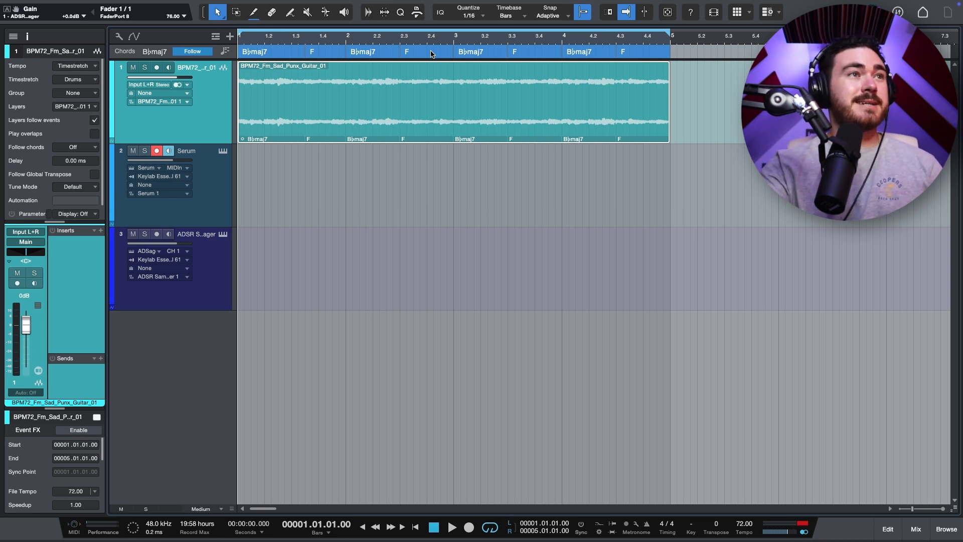
Step: Open the Serum instrument on track 2 to inspect it, then play the arrangement
{"action": "left_click", "coordinate": [218, 200]}
{"action": "left_click", "coordinate": [222, 152]}
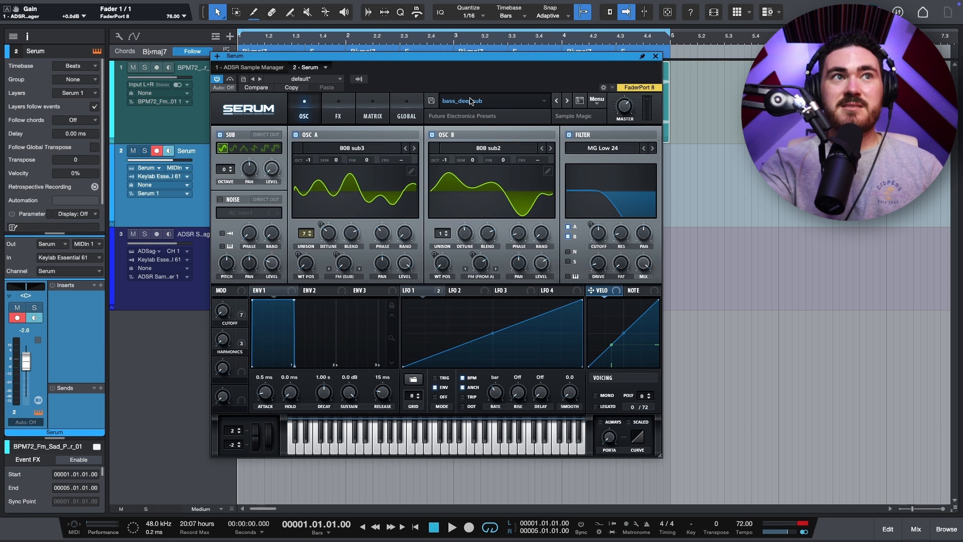
{"action": "left_click", "coordinate": [655, 57]}
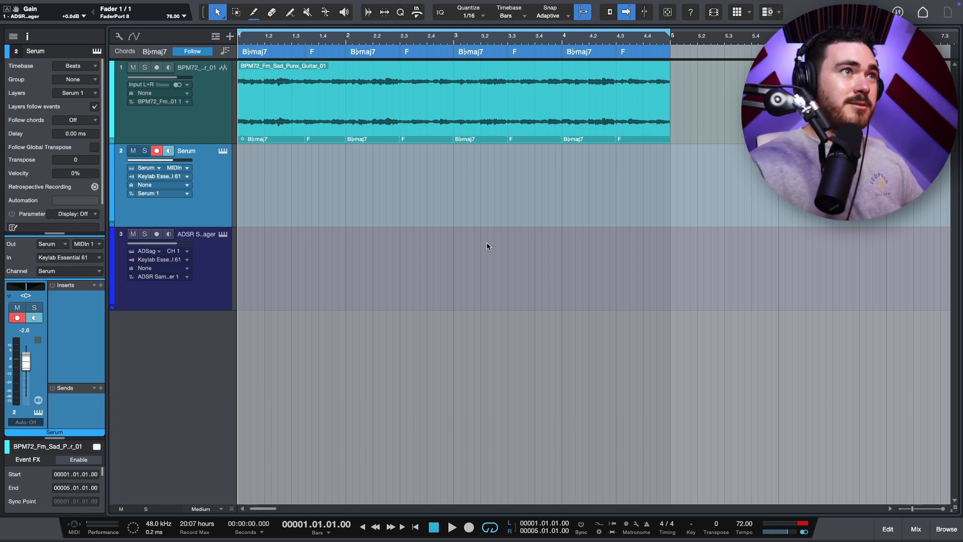
{"action": "key", "text": "space"}
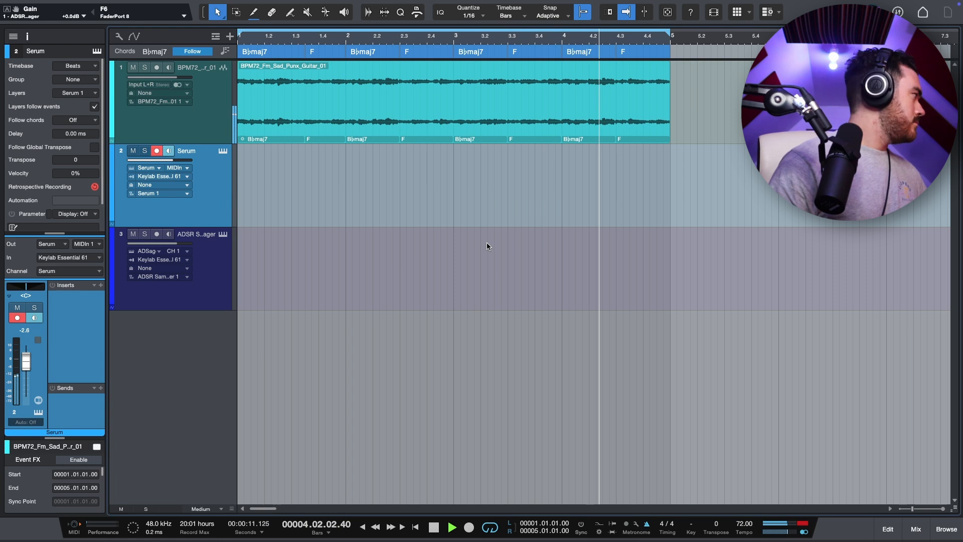
{"action": "key", "text": "space"}
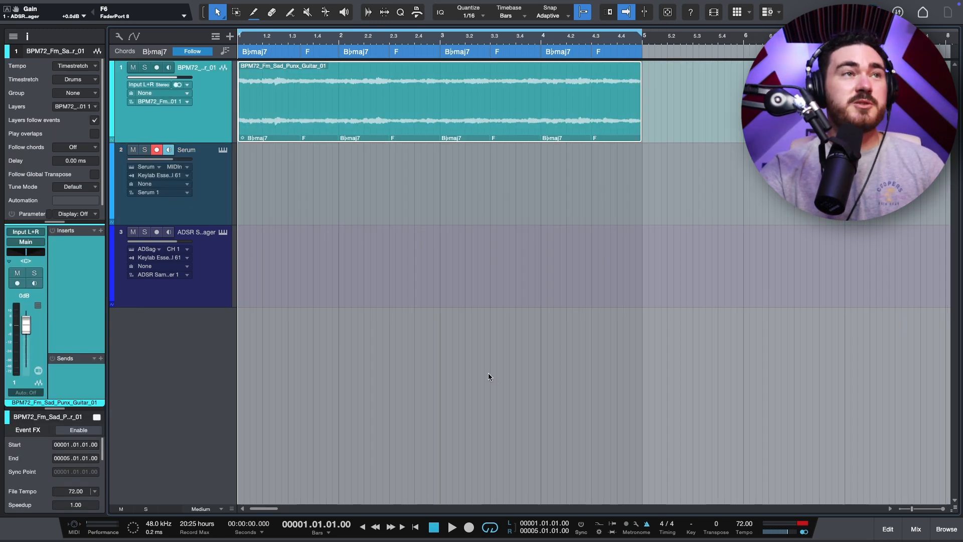
Step: Set quantize to 1/4 and split the guitar loop at the grid into quarter-note slices
{"action": "left_click", "coordinate": [478, 16]}
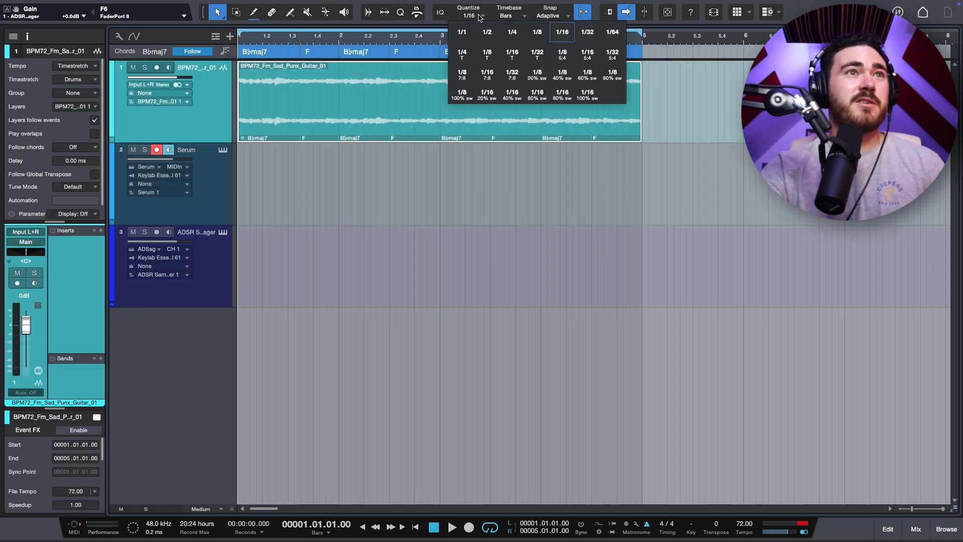
{"action": "left_click", "coordinate": [512, 35]}
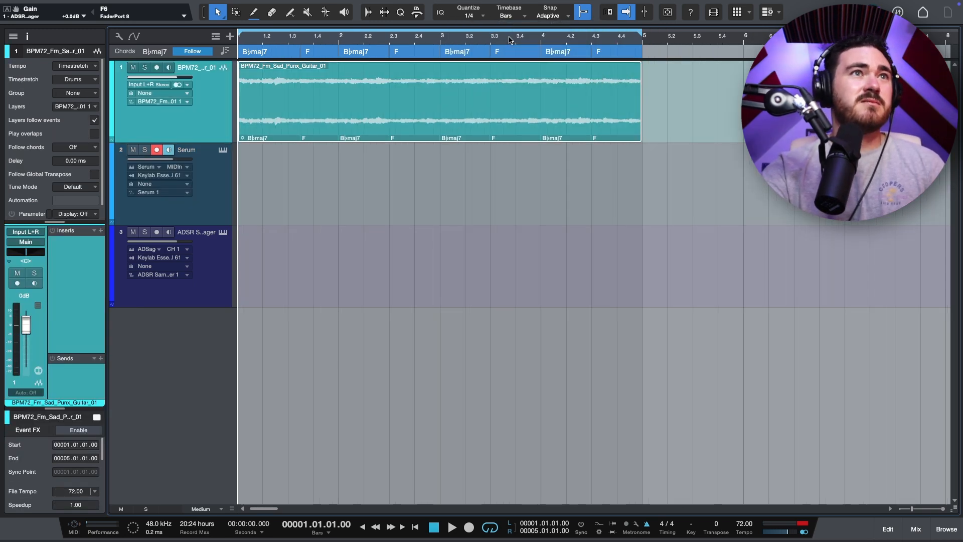
{"action": "right_click", "coordinate": [270, 84]}
{"action": "mouse_move", "coordinate": [331, 317]}
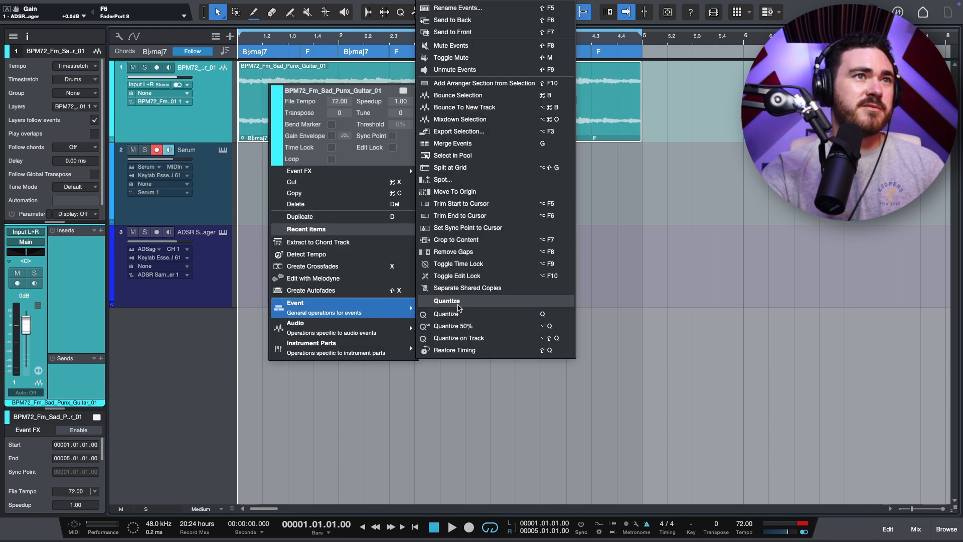
{"action": "left_click", "coordinate": [449, 167]}
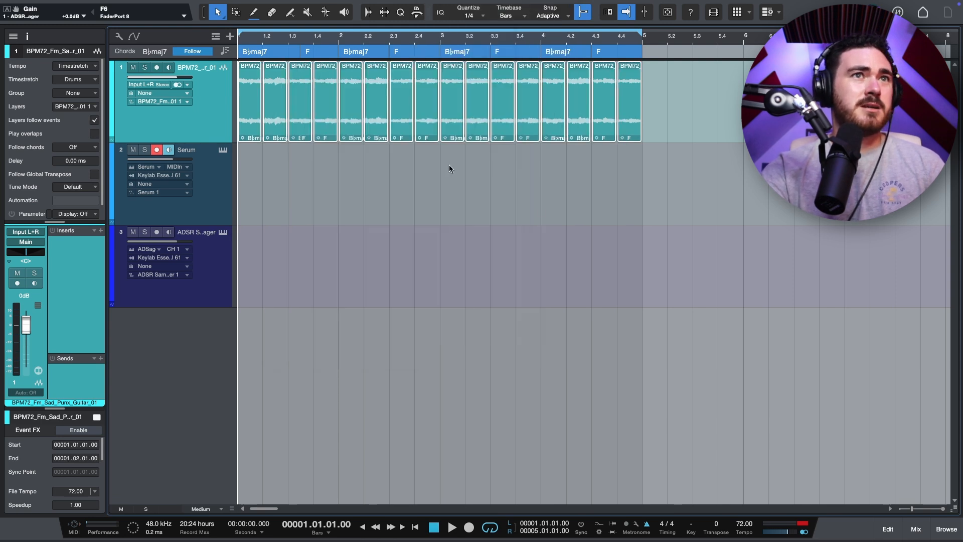
Step: Add an Impact instrument track from the instruments browser
{"action": "left_click", "coordinate": [945, 537]}
{"action": "scroll", "coordinate": [886, 301], "scroll_direction": "down", "scroll_amount": 10}
{"action": "scroll", "coordinate": [878, 277], "scroll_direction": "down", "scroll_amount": 5}
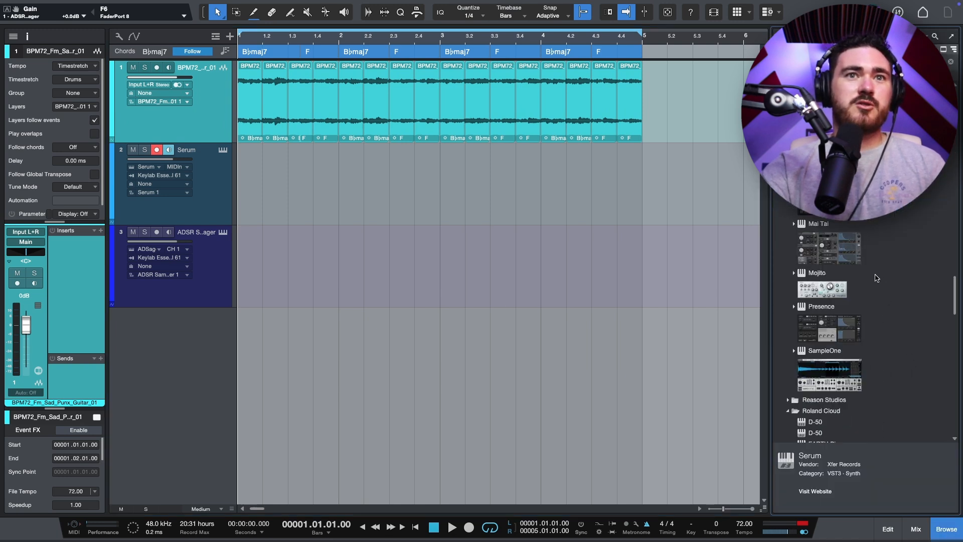
{"action": "scroll", "coordinate": [853, 314], "scroll_direction": "up", "scroll_amount": 1}
{"action": "left_click_drag", "start_coordinate": [827, 150], "coordinate": [344, 399]}
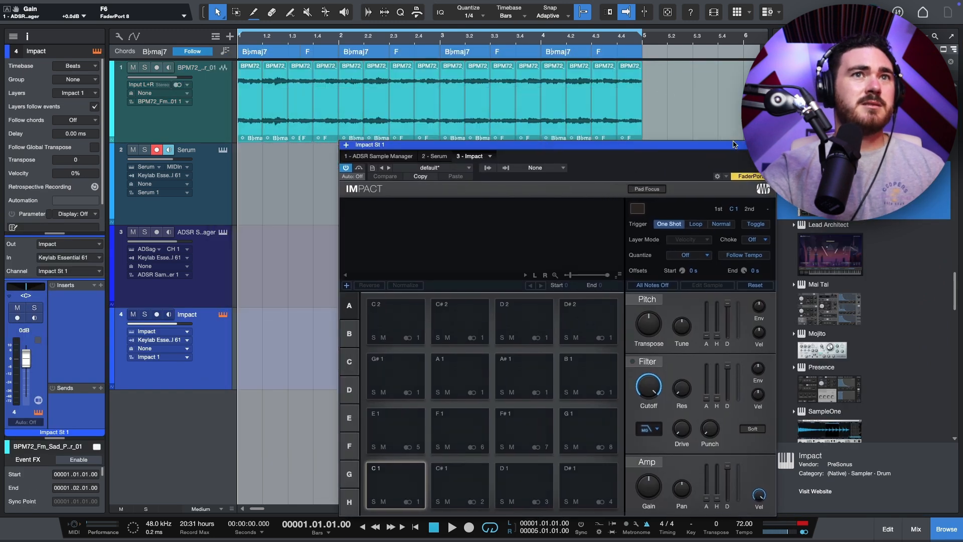
Step: Load the selected guitar slices onto Impact's pads starting at C1 and audition several pads
{"action": "left_click_drag", "start_coordinate": [716, 108], "coordinate": [399, 497]}
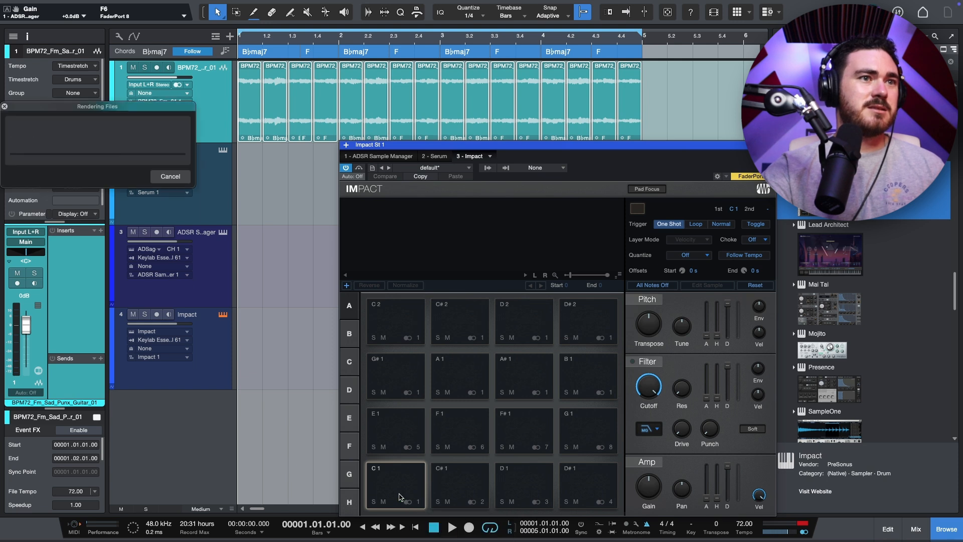
{"action": "left_click_drag", "start_coordinate": [509, 147], "coordinate": [387, 38]}
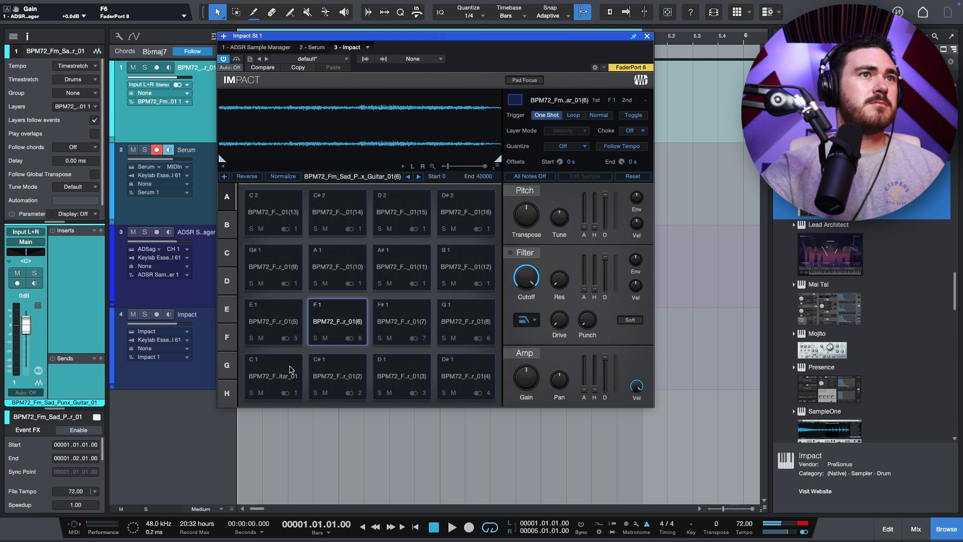
{"action": "left_click", "coordinate": [346, 375]}
{"action": "left_click", "coordinate": [414, 376]}
{"action": "left_click", "coordinate": [449, 376]}
{"action": "left_click", "coordinate": [416, 378]}
{"action": "left_click", "coordinate": [461, 378]}
{"action": "left_click", "coordinate": [407, 379]}
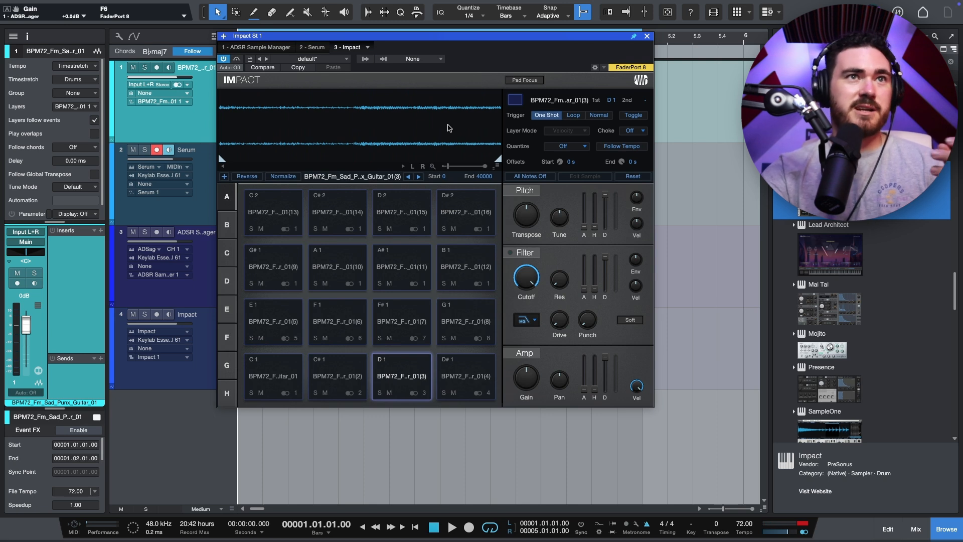
Step: Reopen Impact and load the guitar slices onto the next pad bank starting at E2
{"action": "left_click", "coordinate": [647, 37]}
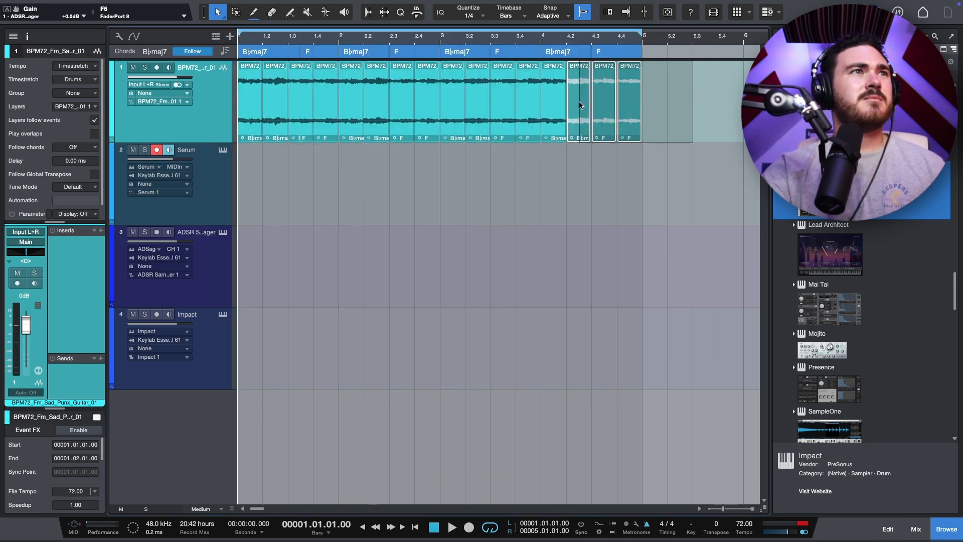
{"action": "left_click", "coordinate": [216, 344]}
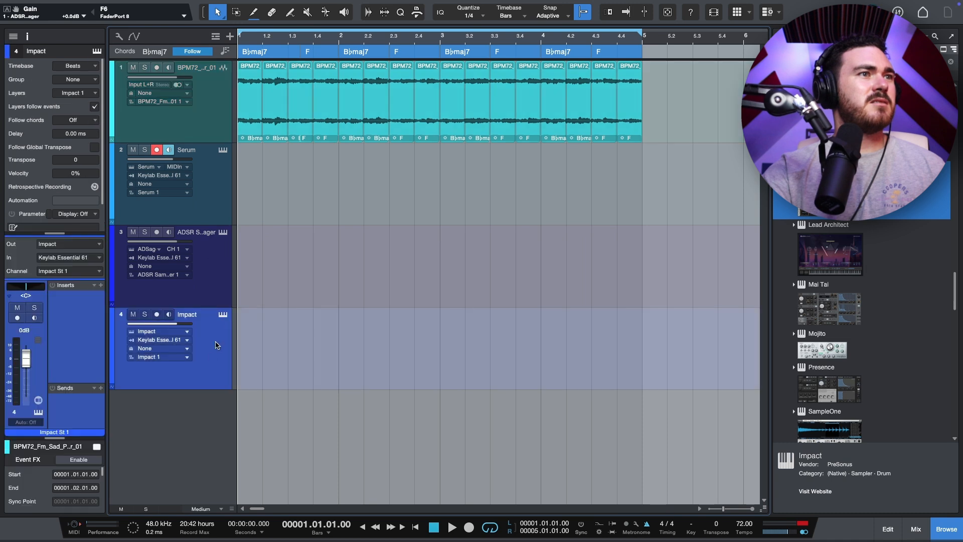
{"action": "left_click", "coordinate": [224, 315]}
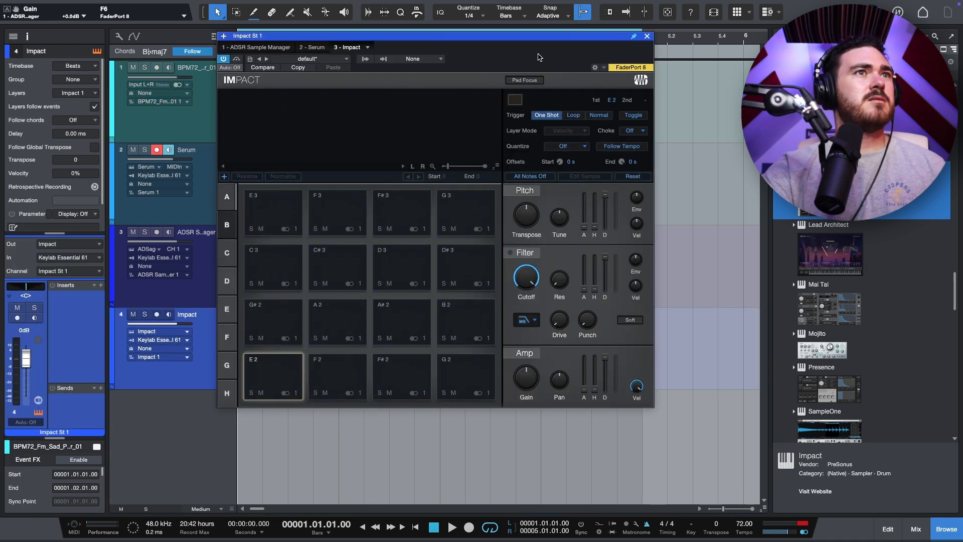
{"action": "left_click_drag", "start_coordinate": [512, 37], "coordinate": [509, 197]}
{"action": "left_click_drag", "start_coordinate": [249, 97], "coordinate": [275, 510]}
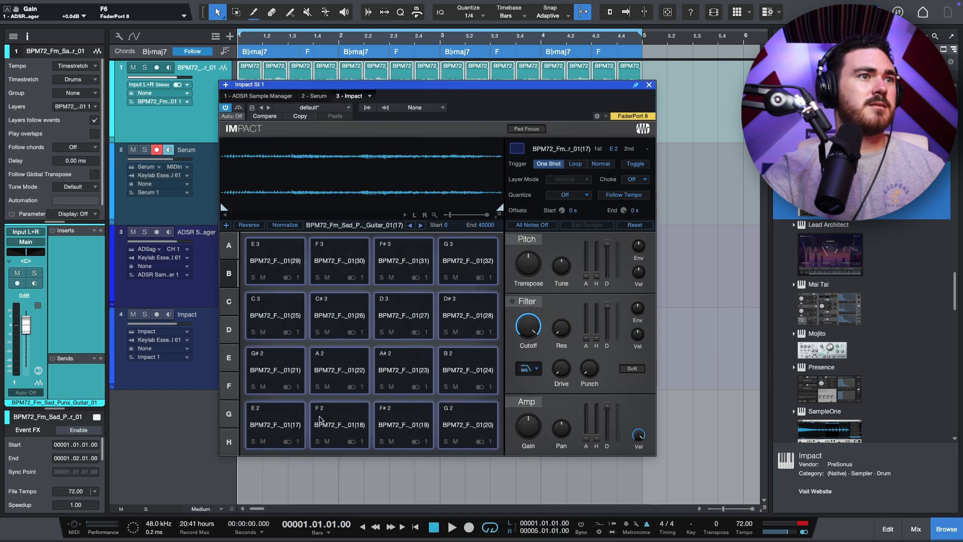
Step: Audition the newly loaded pads in Impact
{"action": "left_click", "coordinate": [320, 419]}
{"action": "left_click", "coordinate": [398, 421]}
{"action": "left_click", "coordinate": [467, 420]}
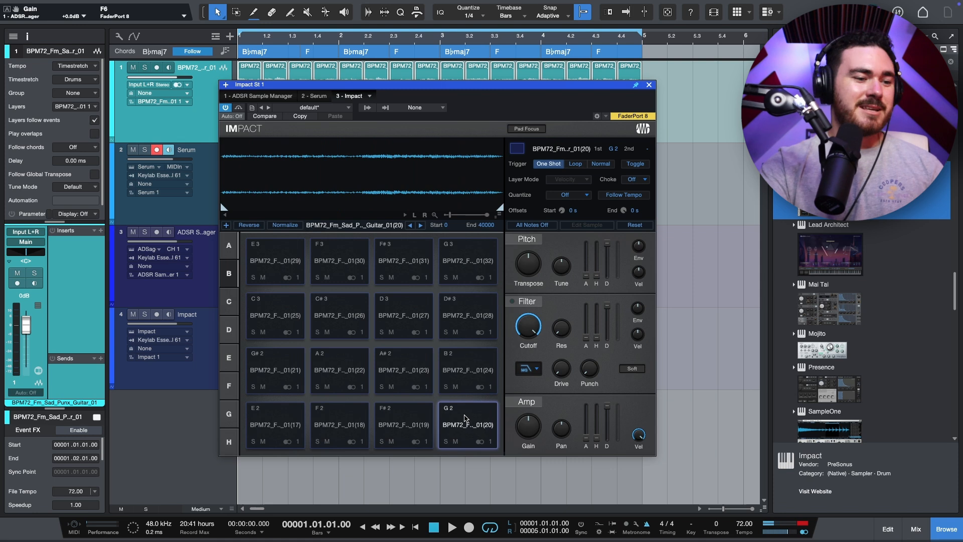
{"action": "key", "text": "r"}
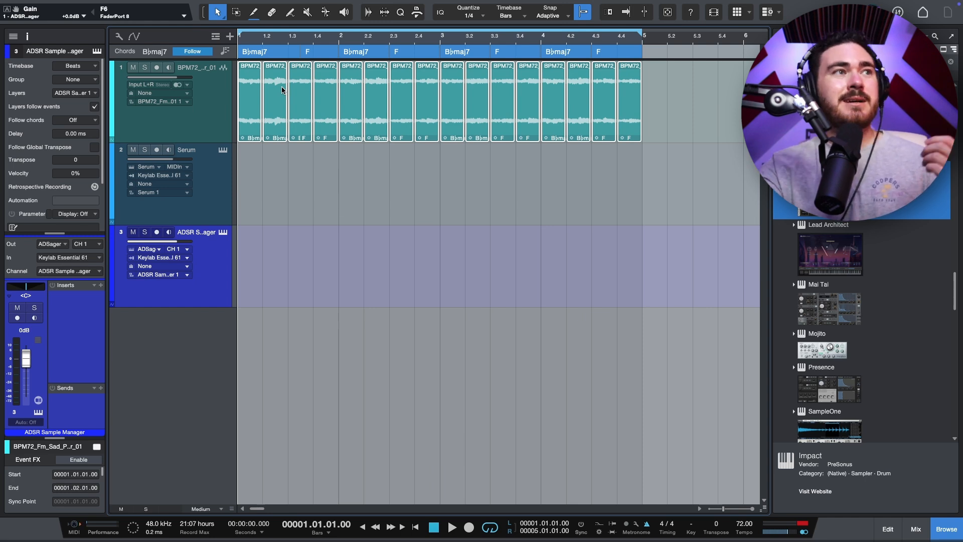
Step: Select the sliced guitar events and delete them
{"action": "left_click", "coordinate": [318, 165]}
{"action": "left_click_drag", "start_coordinate": [655, 106], "coordinate": [647, 136]}
{"action": "key", "text": "Delete"}
{"action": "left_click", "coordinate": [527, 201]}
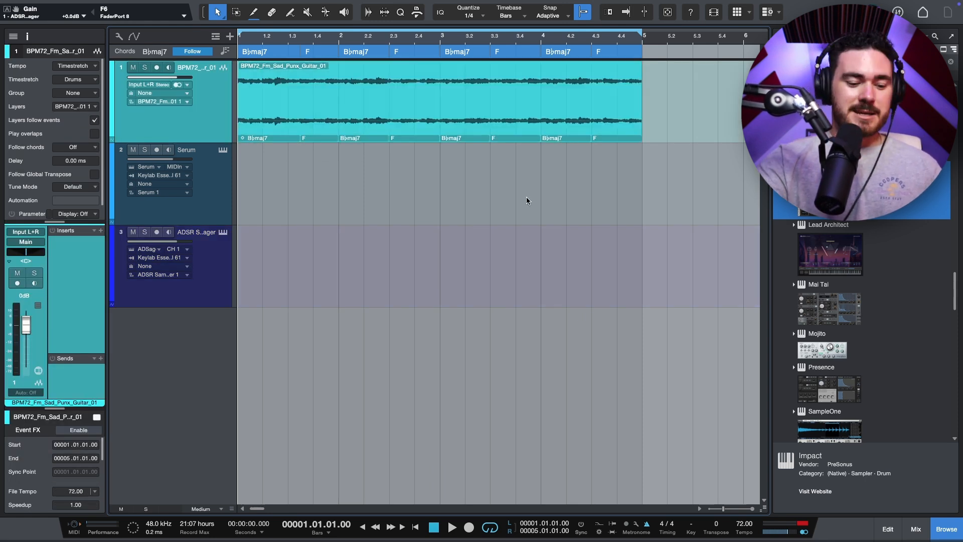
{"action": "scroll", "coordinate": [527, 201], "scroll_direction": "down", "scroll_amount": 2}
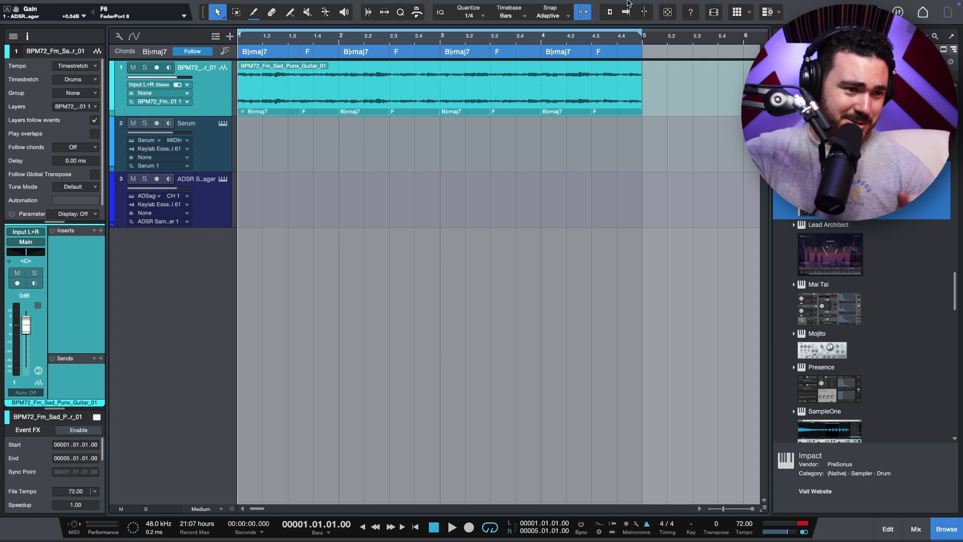
{"action": "scroll", "coordinate": [458, 147], "scroll_direction": "up", "scroll_amount": 1}
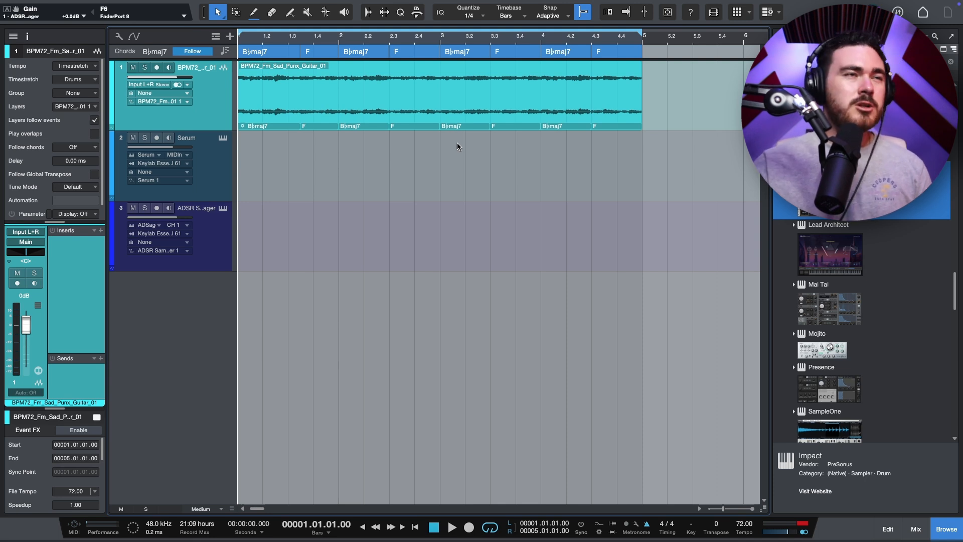
Step: Insert the Unfiltered Audio Triad plug-in on the guitar track by searching for triad
{"action": "scroll", "coordinate": [618, 255], "scroll_direction": "up", "scroll_amount": 1}
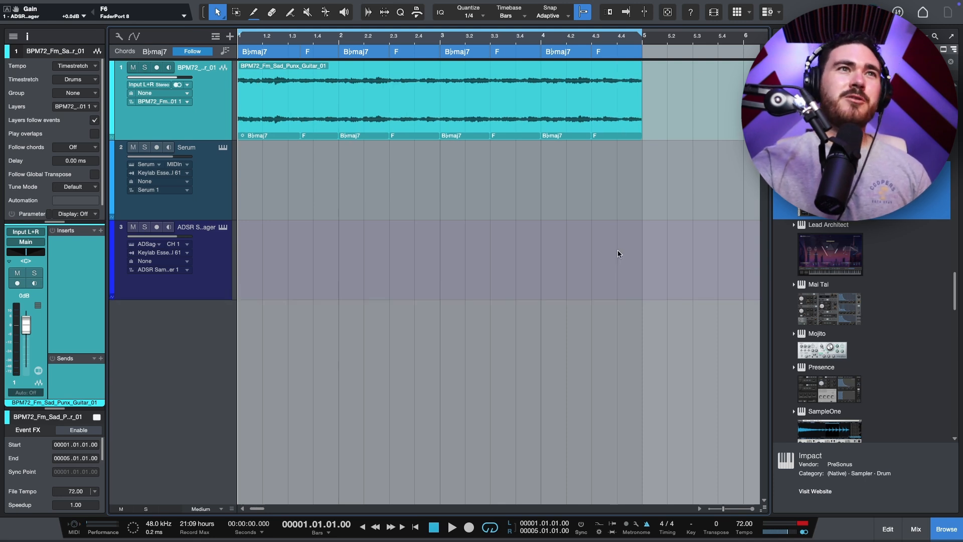
{"action": "scroll", "coordinate": [618, 255], "scroll_direction": "up", "scroll_amount": 1}
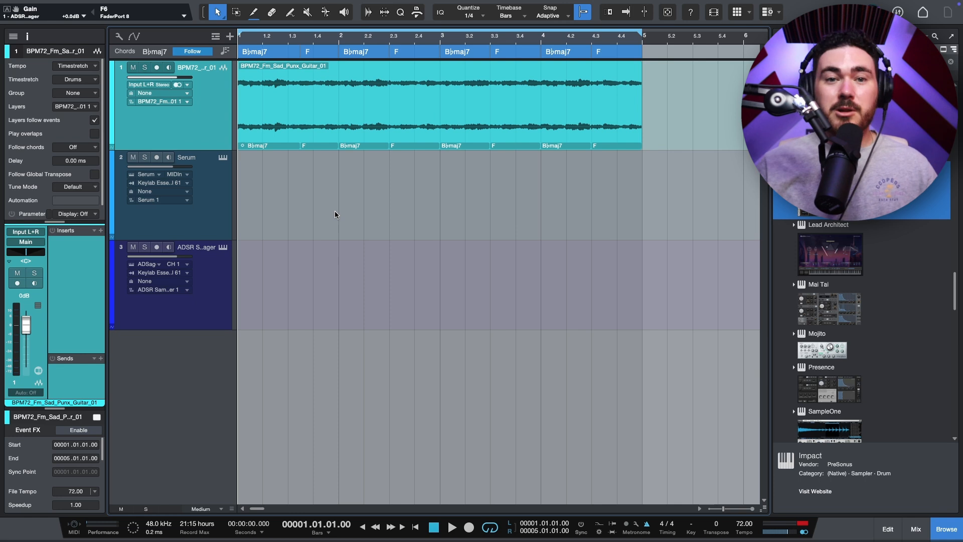
{"action": "left_click", "coordinate": [101, 230]}
{"action": "type", "text": "triad"}
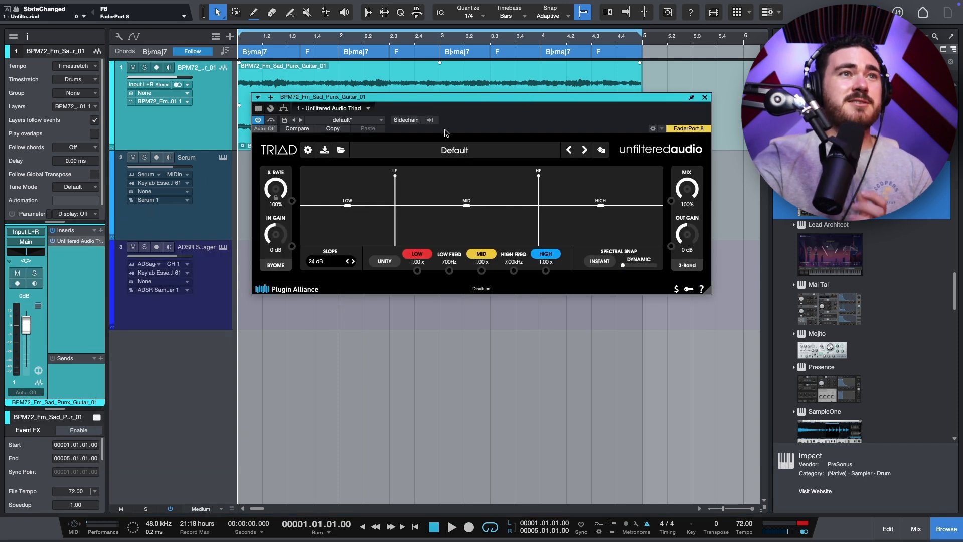
Step: Load random Triad presets while playing the guitar loop to audition them
{"action": "left_click", "coordinate": [438, 147]}
{"action": "left_click", "coordinate": [416, 205]}
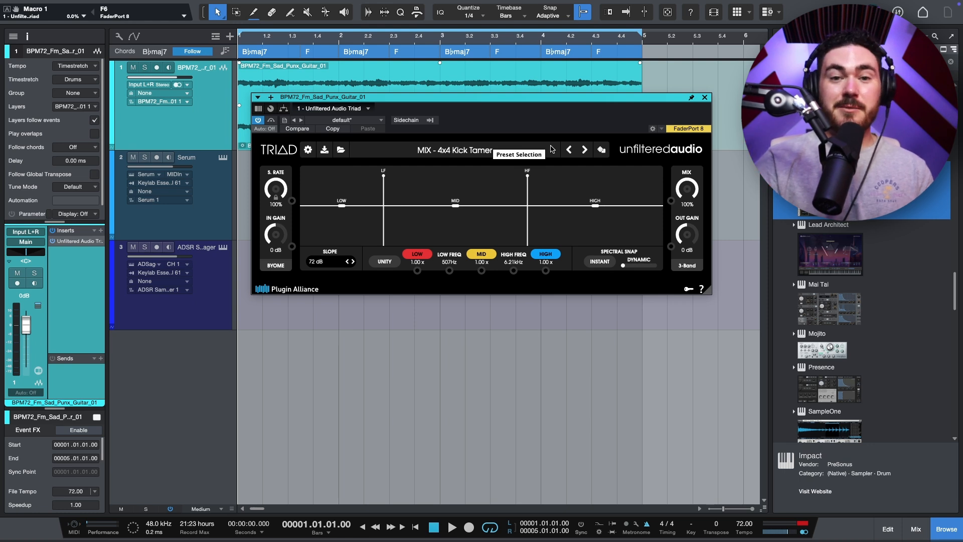
{"action": "key", "text": "space"}
{"action": "left_click", "coordinate": [499, 150]}
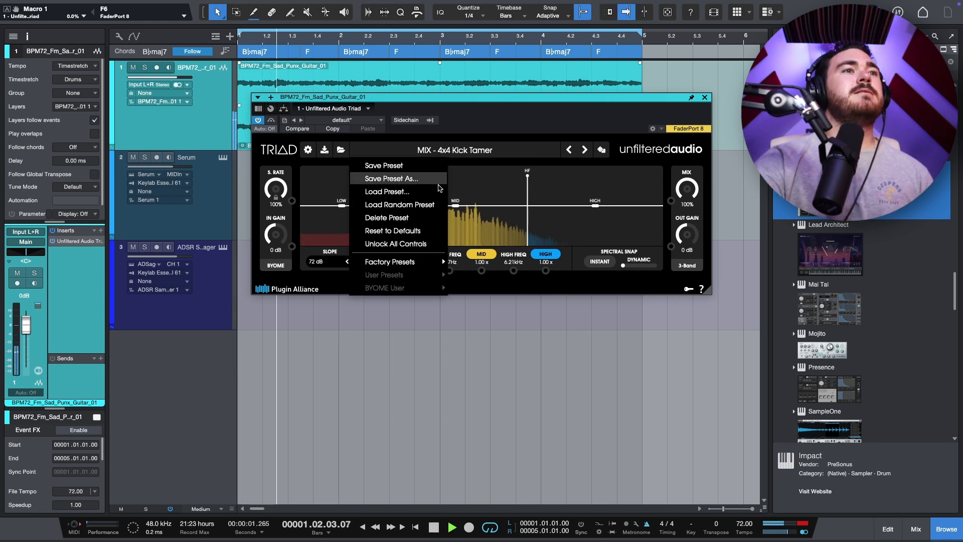
{"action": "left_click", "coordinate": [403, 211]}
{"action": "left_click", "coordinate": [420, 150]}
{"action": "left_click", "coordinate": [426, 204]}
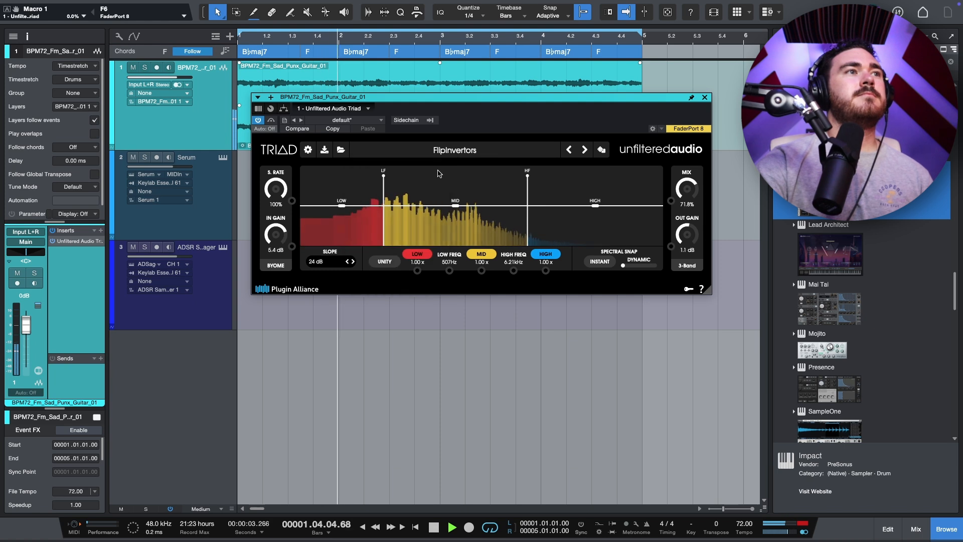
{"action": "key", "text": "space"}
{"action": "key", "text": "space"}
Step: Keep auditioning random Triad presets and randomized settings during playback
{"action": "left_click", "coordinate": [437, 151]}
{"action": "left_click", "coordinate": [400, 205]}
{"action": "left_click", "coordinate": [453, 150]}
{"action": "left_click", "coordinate": [400, 204]}
{"action": "left_click", "coordinate": [462, 150]}
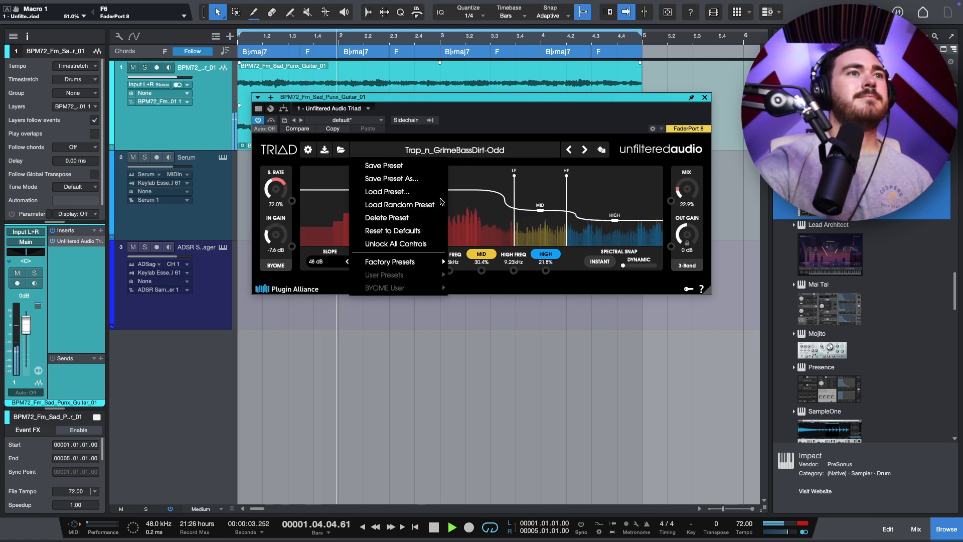
{"action": "left_click", "coordinate": [399, 204]}
{"action": "left_click", "coordinate": [475, 151]}
{"action": "left_click", "coordinate": [400, 205]}
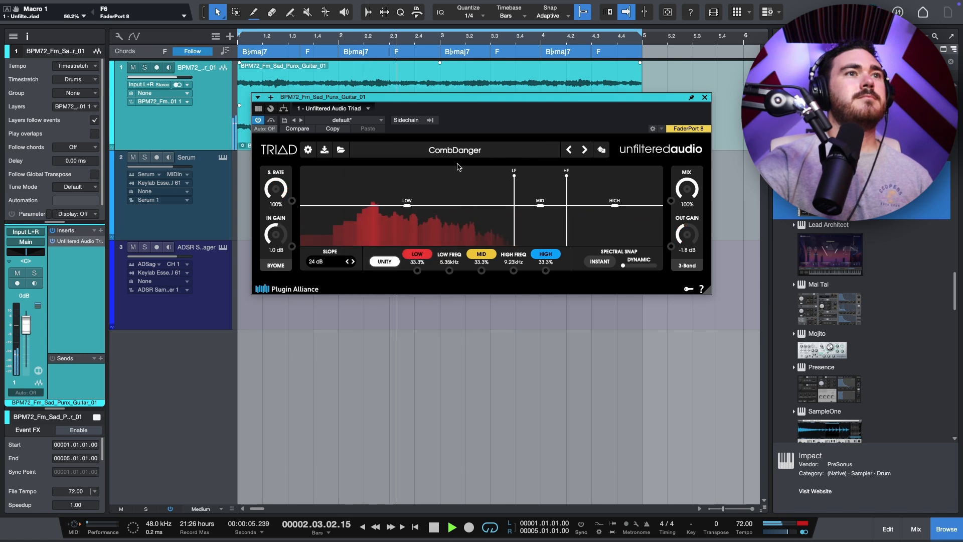
{"action": "left_click", "coordinate": [486, 152]}
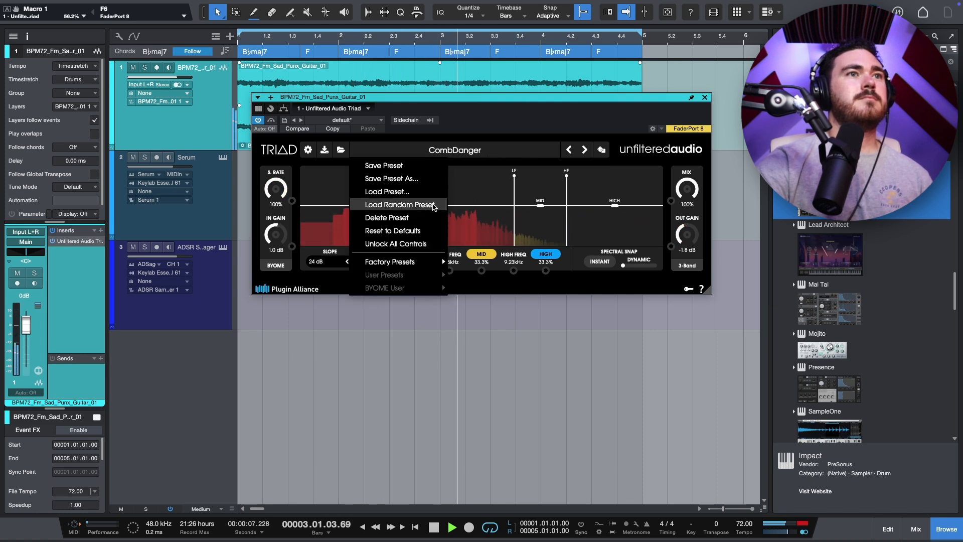
{"action": "left_click", "coordinate": [400, 205]}
{"action": "left_click", "coordinate": [471, 155]}
{"action": "left_click", "coordinate": [453, 151]}
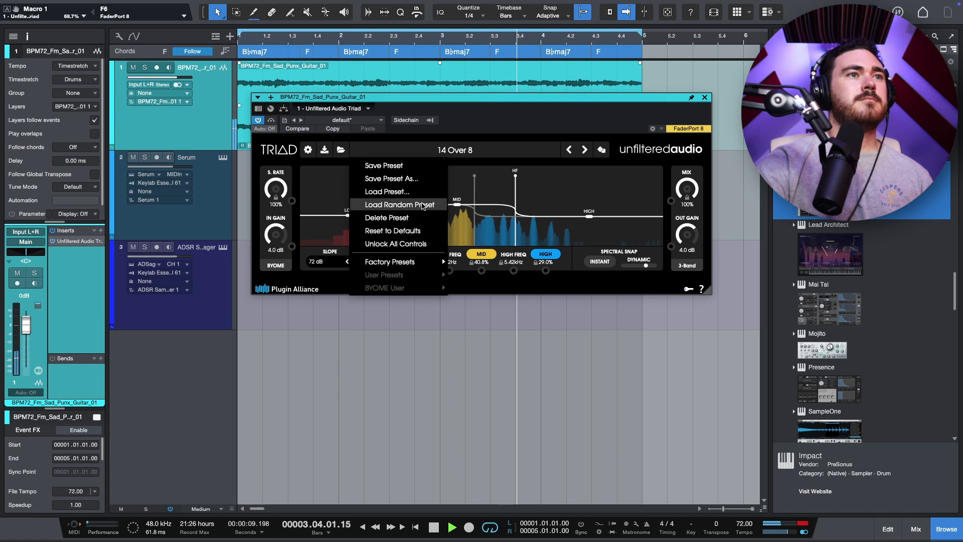
{"action": "left_click", "coordinate": [409, 203]}
{"action": "left_click", "coordinate": [454, 149]}
{"action": "left_click", "coordinate": [409, 204]}
{"action": "left_click", "coordinate": [453, 150]}
{"action": "left_click", "coordinate": [403, 203]}
{"action": "left_click", "coordinate": [454, 151]}
{"action": "left_click", "coordinate": [409, 204]}
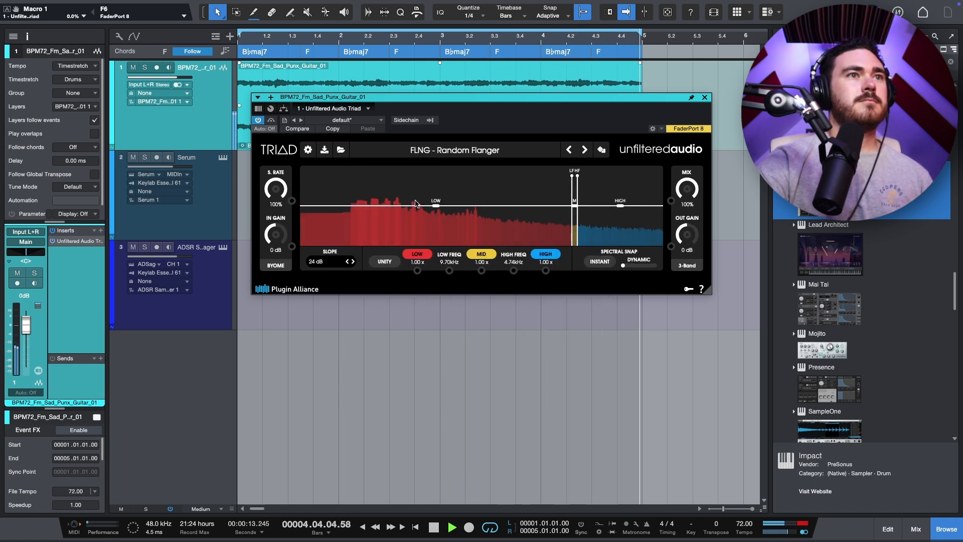
{"action": "left_click", "coordinate": [602, 149]}
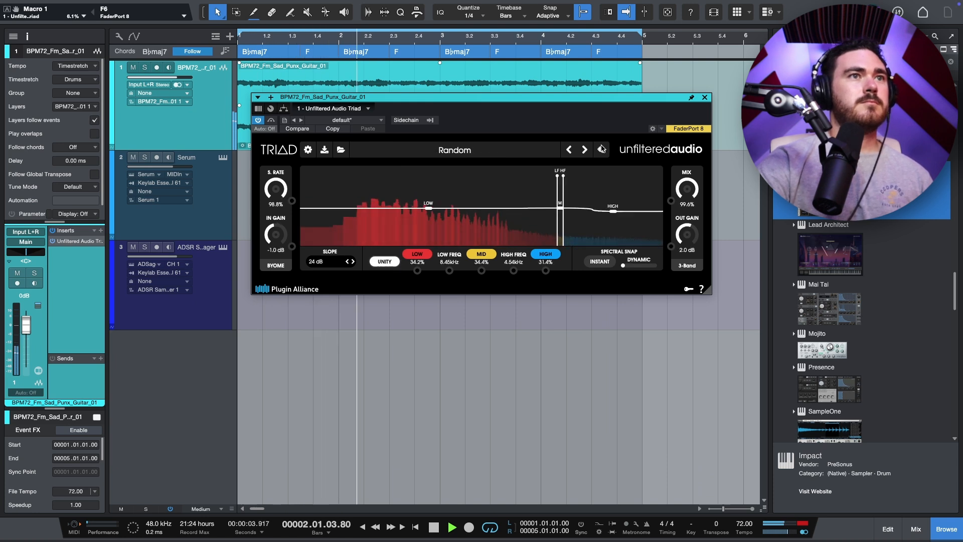
{"action": "left_click", "coordinate": [602, 150]}
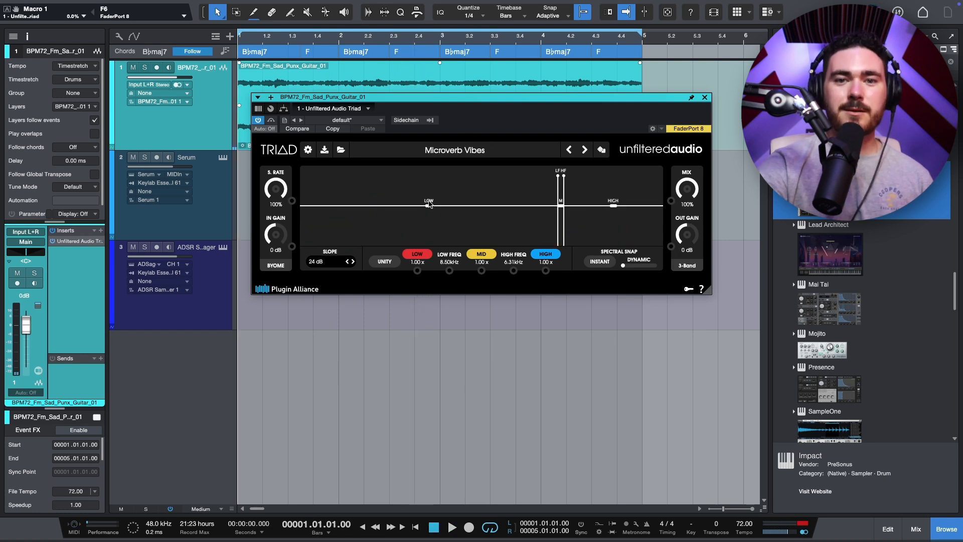
Step: Resume playback and load random Triad presets until selecting MULTI - Outside The Club
{"action": "key", "text": "space"}
{"action": "left_click", "coordinate": [454, 151]}
{"action": "left_click", "coordinate": [425, 205]}
{"action": "left_click", "coordinate": [459, 152]}
{"action": "left_click", "coordinate": [426, 205]}
{"action": "left_click", "coordinate": [454, 151]}
{"action": "left_click", "coordinate": [425, 205]}
{"action": "left_click", "coordinate": [603, 151]}
{"action": "left_click", "coordinate": [442, 151]}
{"action": "left_click", "coordinate": [424, 205]}
{"action": "left_click", "coordinate": [432, 151]}
{"action": "left_click", "coordinate": [402, 206]}
{"action": "left_click", "coordinate": [601, 150]}
{"action": "left_click", "coordinate": [441, 151]}
{"action": "left_click", "coordinate": [409, 205]}
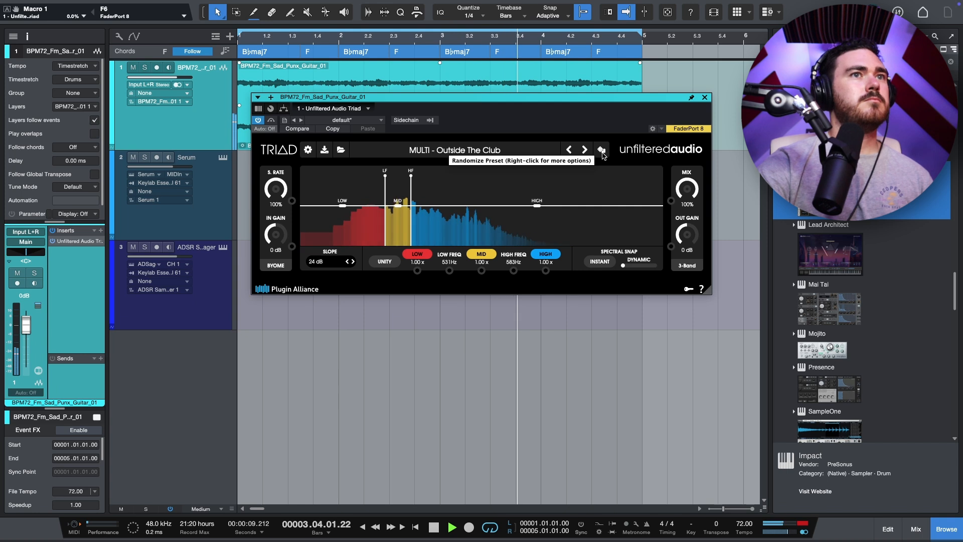
Step: Try a randomized Triad setting, then return to the MULTI - Outside The Club preset and stop playback
{"action": "left_click", "coordinate": [602, 151]}
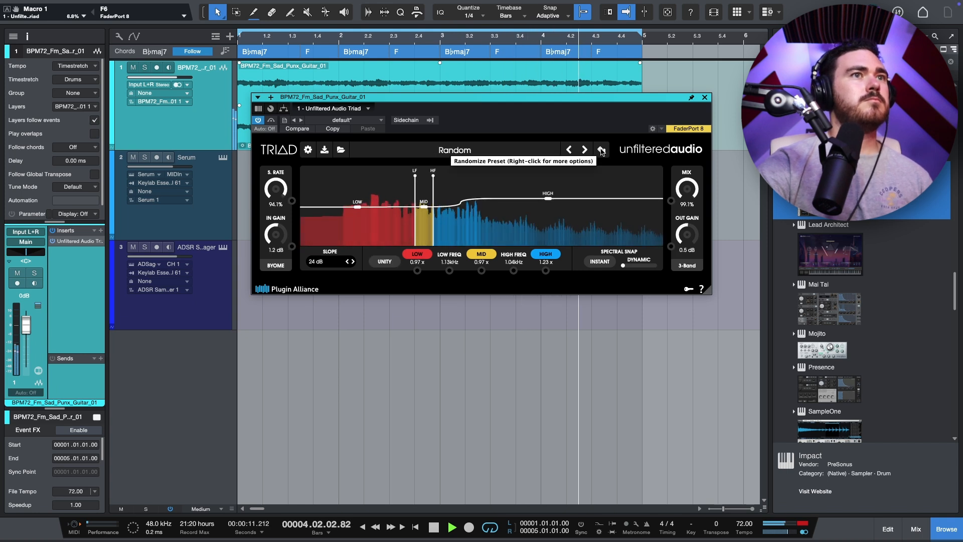
{"action": "left_click", "coordinate": [576, 152]}
{"action": "left_click", "coordinate": [577, 153]}
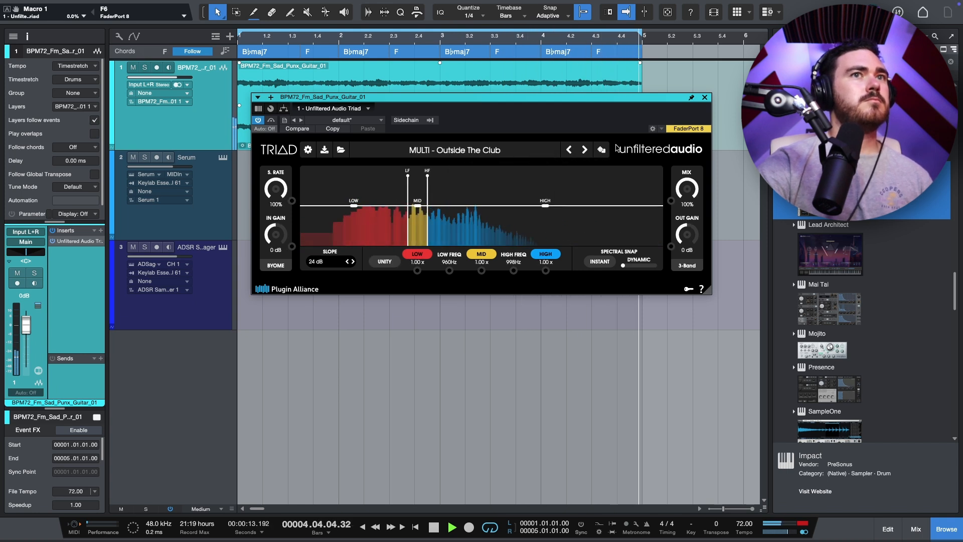
{"action": "key", "text": "space"}
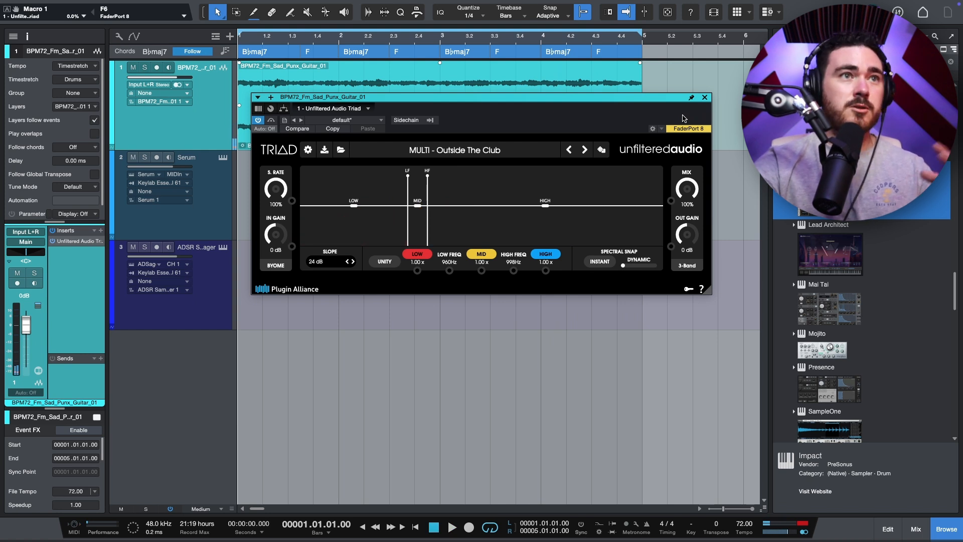
Step: Insert Arturia Efx REFRACT after Triad on the guitar track
{"action": "left_click", "coordinate": [100, 231]}
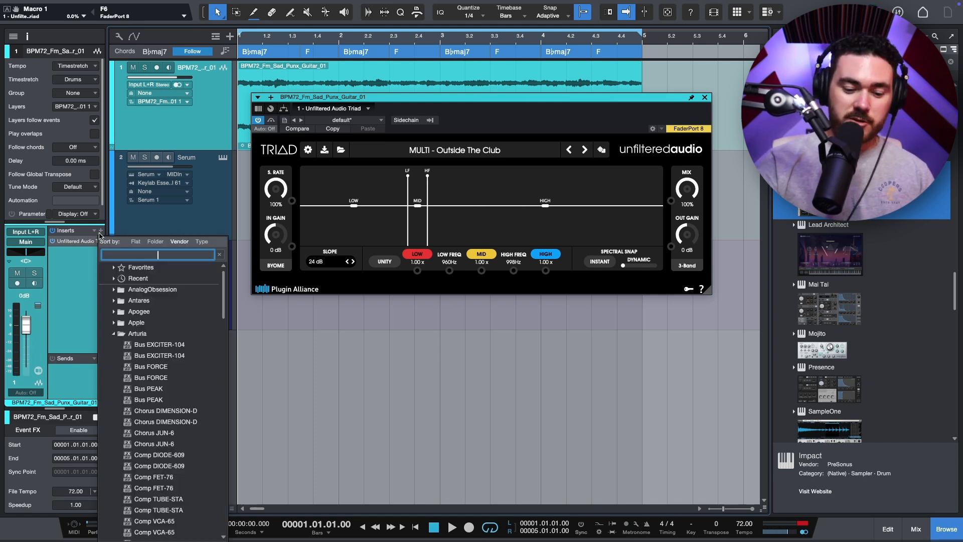
{"action": "scroll", "coordinate": [195, 328], "scroll_direction": "down", "scroll_amount": 6}
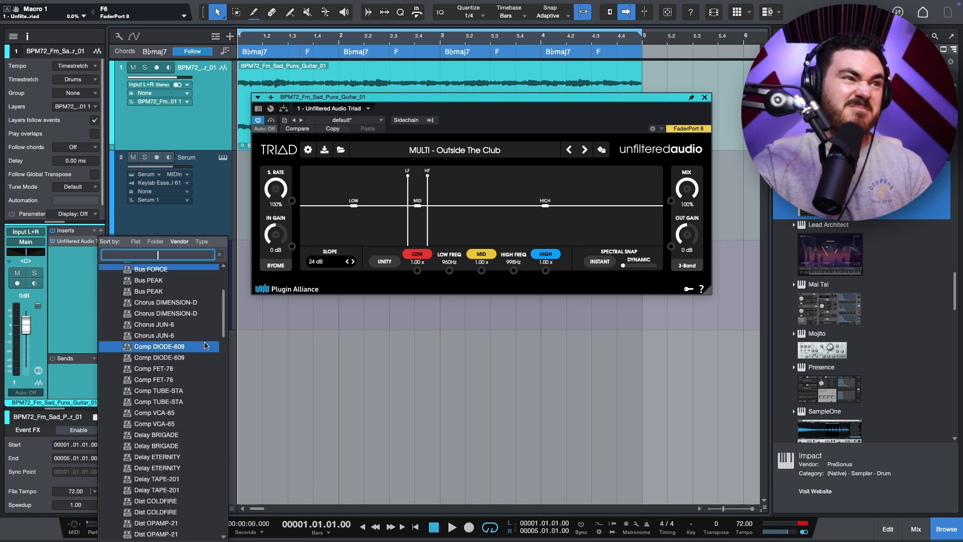
{"action": "scroll", "coordinate": [196, 454], "scroll_direction": "down", "scroll_amount": 5}
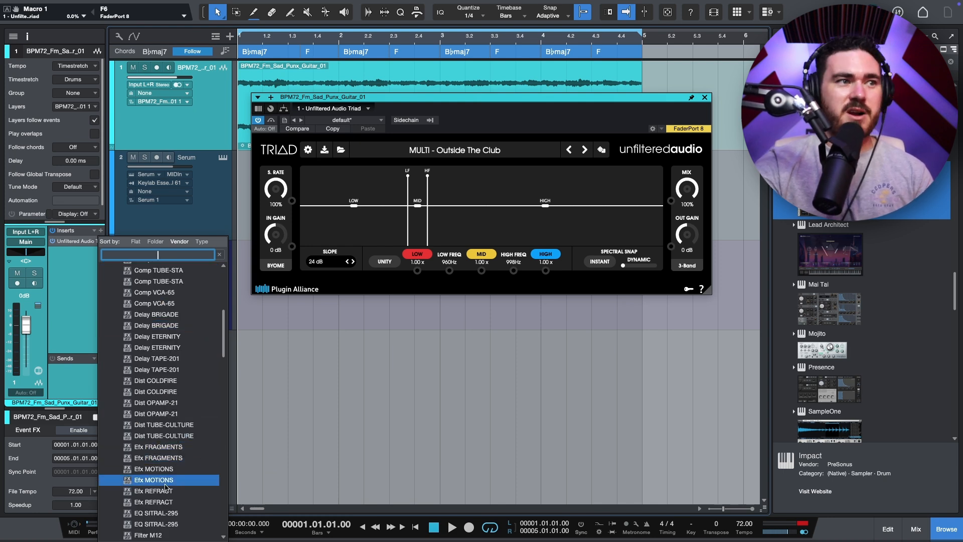
{"action": "scroll", "coordinate": [168, 494], "scroll_direction": "down", "scroll_amount": 1}
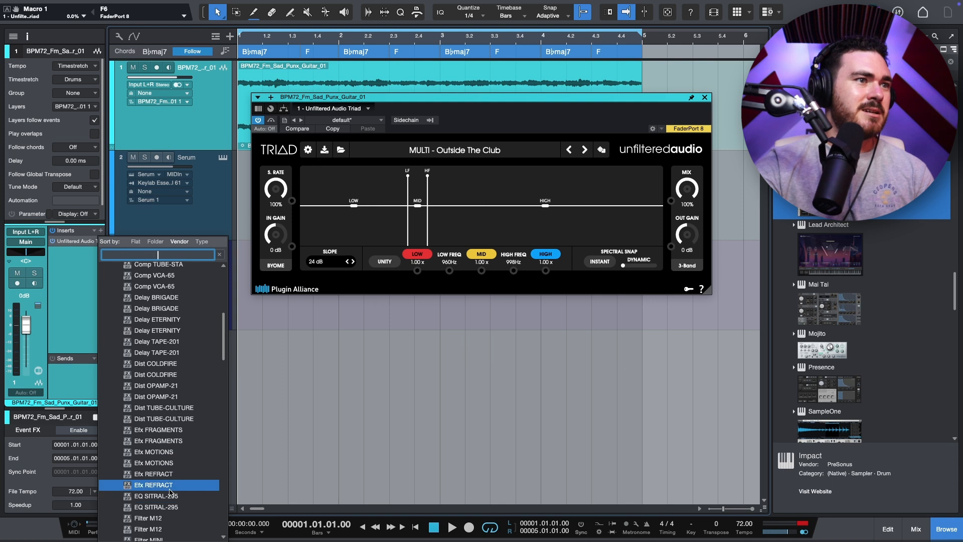
{"action": "left_click", "coordinate": [175, 475]}
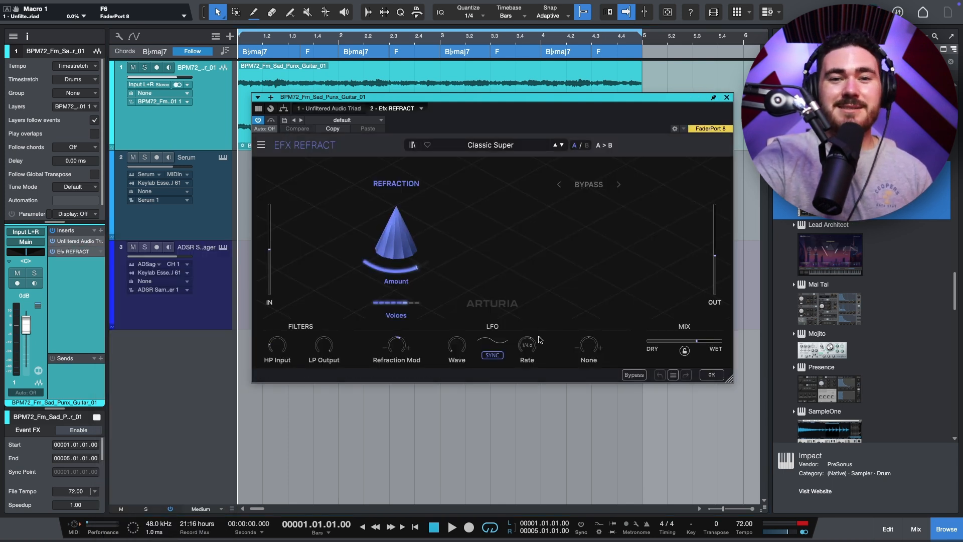
Step: Start playback and switch Refract's second module from Bypass to Comb Filter
{"action": "key", "text": "space"}
{"action": "left_click", "coordinate": [601, 184]}
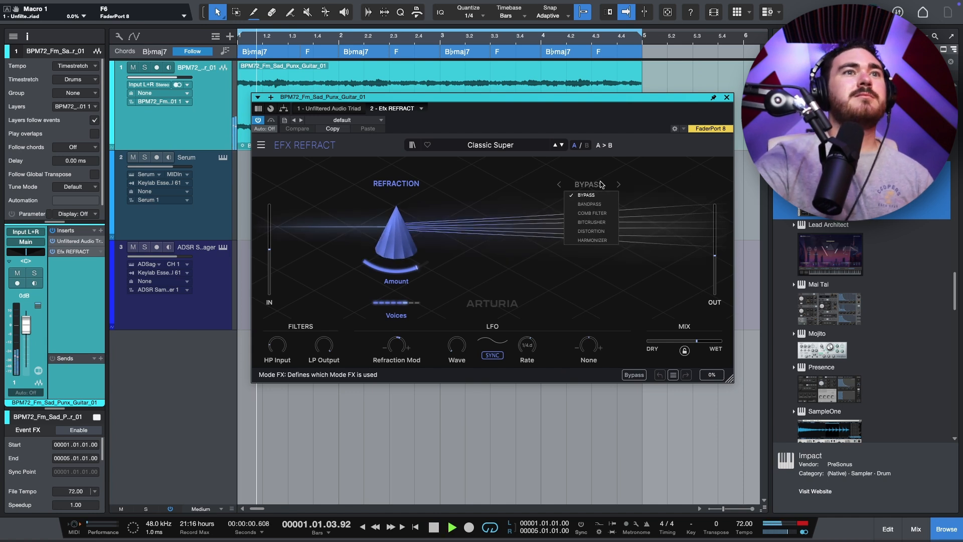
{"action": "left_click", "coordinate": [606, 214]}
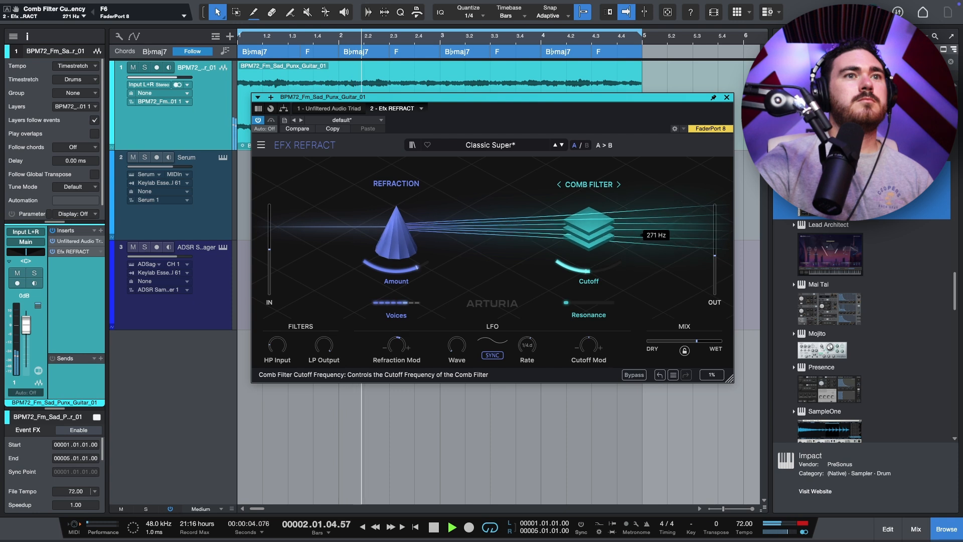
Step: Raise Refract's resonance and wet mix, set cutoff to about 1099 Hz and refraction amount to about 50%
{"action": "left_click_drag", "start_coordinate": [589, 266], "coordinate": [618, 303]}
{"action": "left_click_drag", "start_coordinate": [697, 341], "coordinate": [723, 343]}
{"action": "left_click_drag", "start_coordinate": [589, 236], "coordinate": [590, 213]}
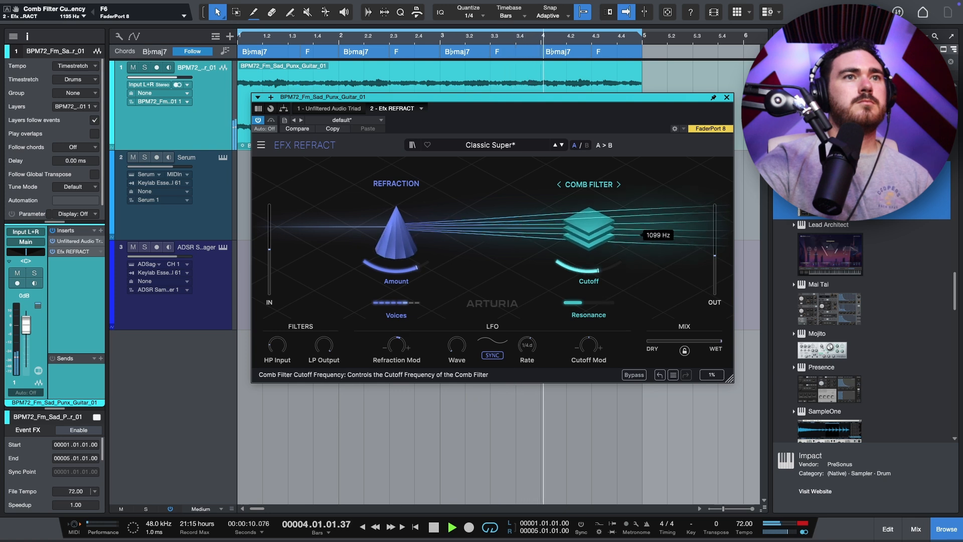
{"action": "left_click_drag", "start_coordinate": [396, 236], "coordinate": [397, 266]}
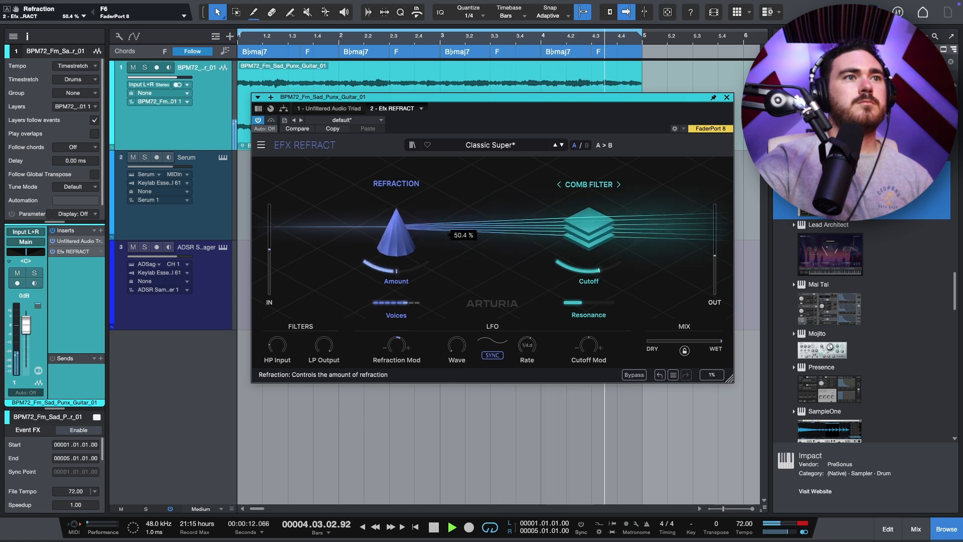
Step: Insert Efx MOTIONS on the guitar track and load its Beat Sauce preset from Groove & Swing
{"action": "left_click", "coordinate": [101, 230]}
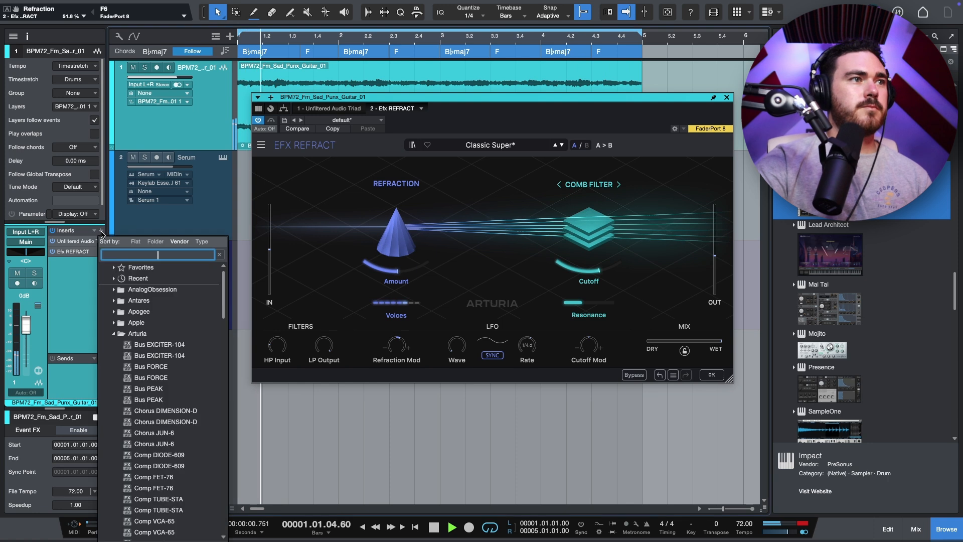
{"action": "type", "text": "efx"}
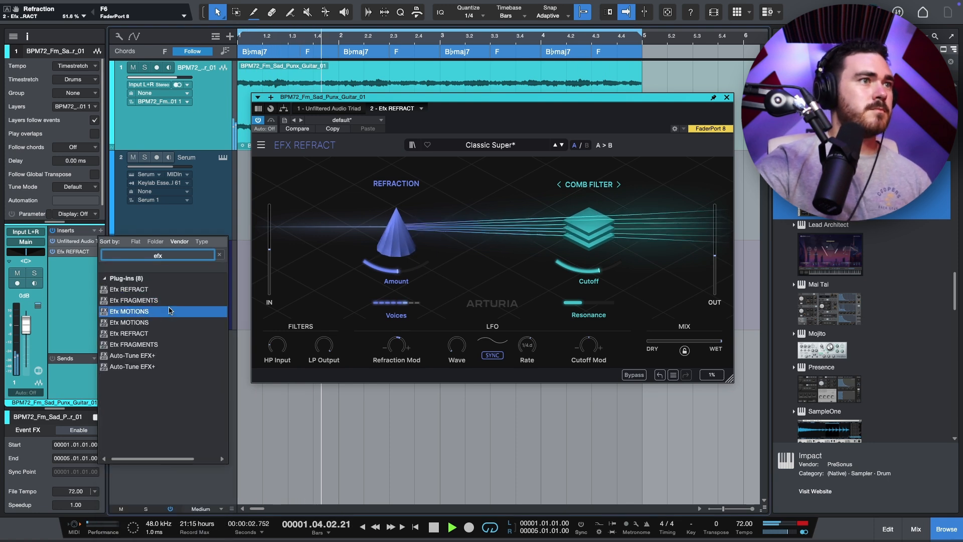
{"action": "key", "text": "Escape"}
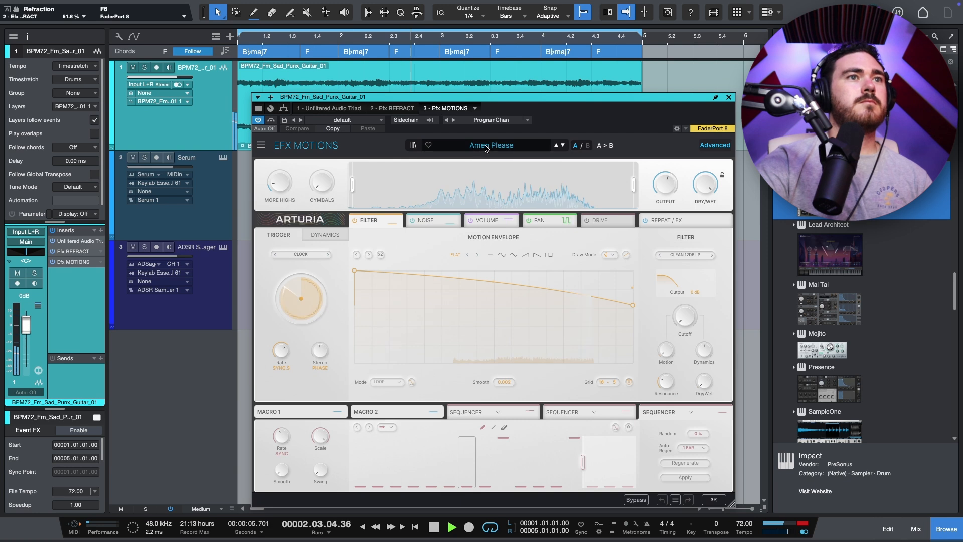
{"action": "left_click", "coordinate": [492, 145]}
{"action": "mouse_move", "coordinate": [458, 243]}
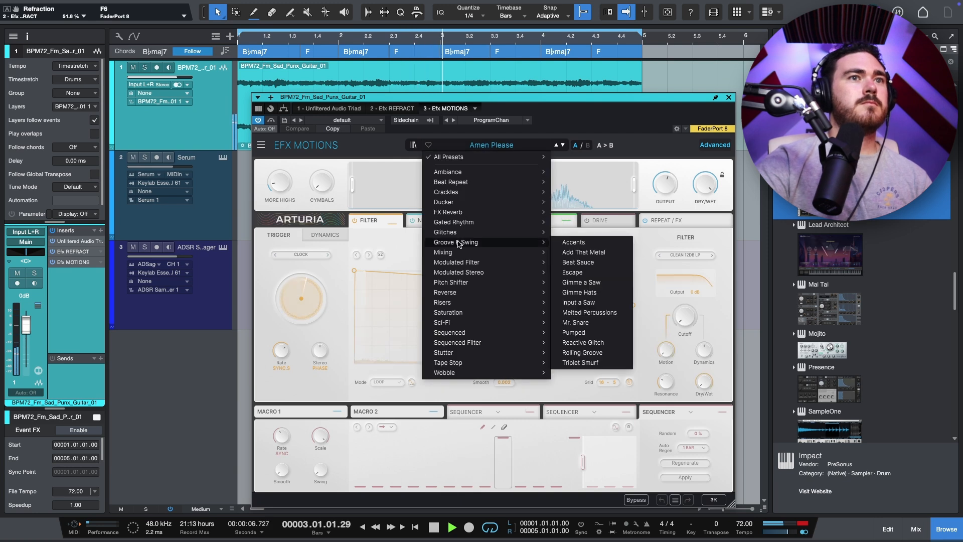
{"action": "left_click", "coordinate": [579, 262]}
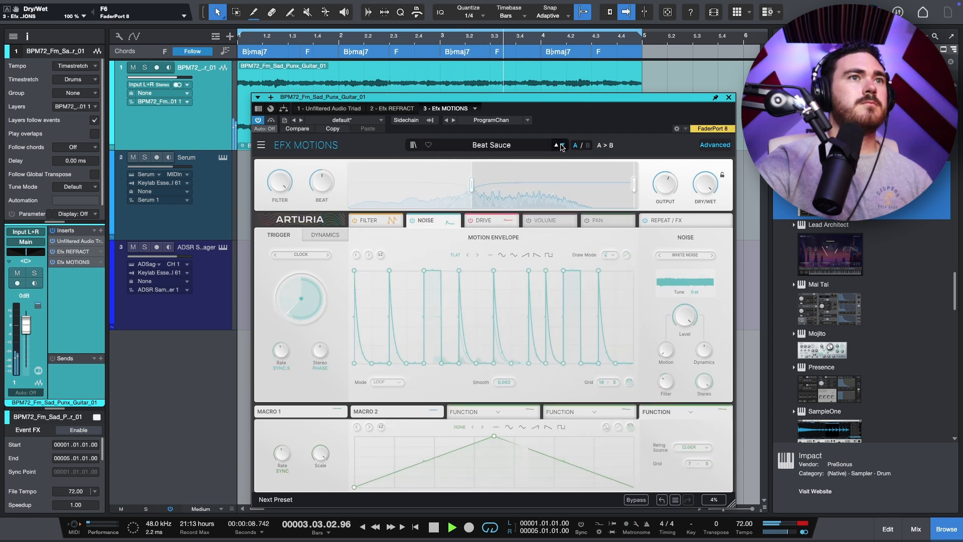
Step: Step through the following Efx MOTIONS presets up to Mr. Snare
{"action": "left_click", "coordinate": [563, 145]}
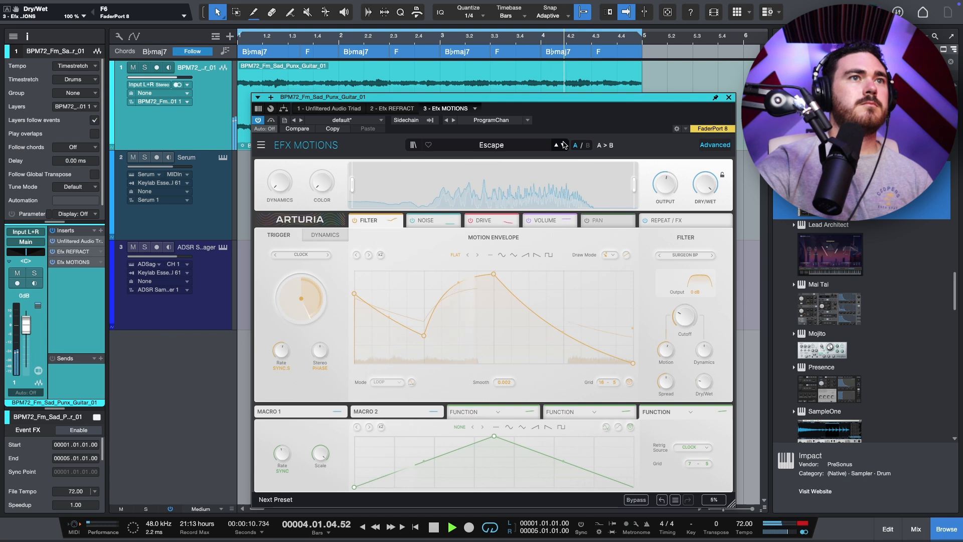
{"action": "left_click", "coordinate": [564, 145]}
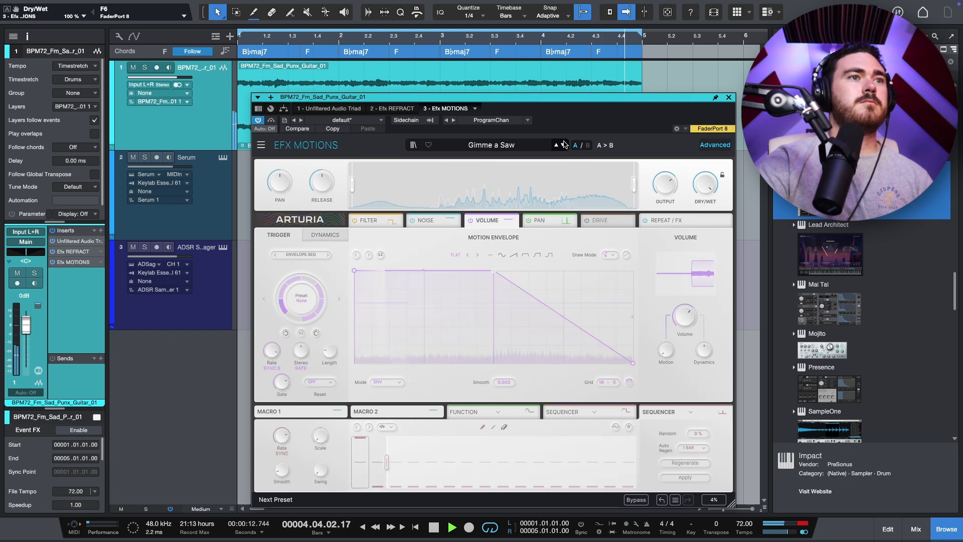
{"action": "left_click", "coordinate": [564, 146]}
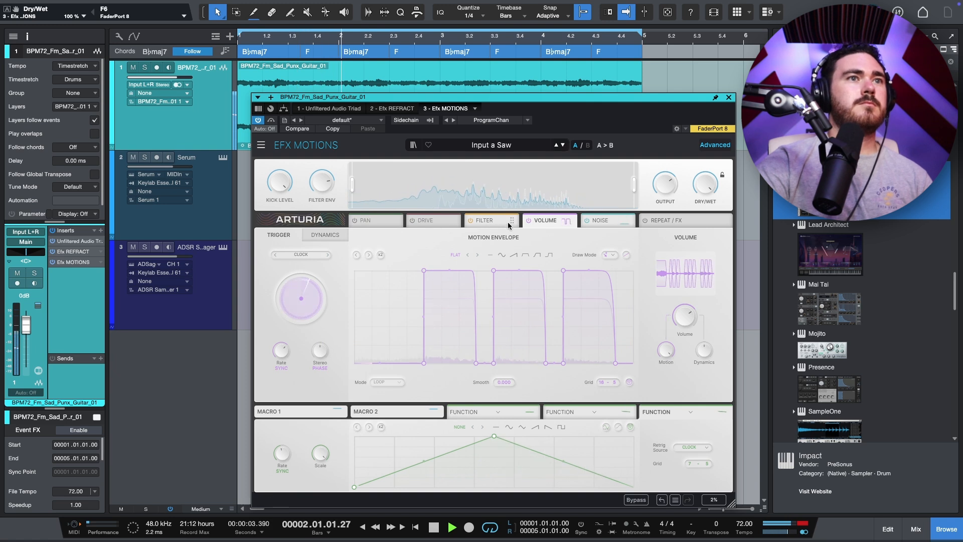
{"action": "left_click", "coordinate": [563, 145]}
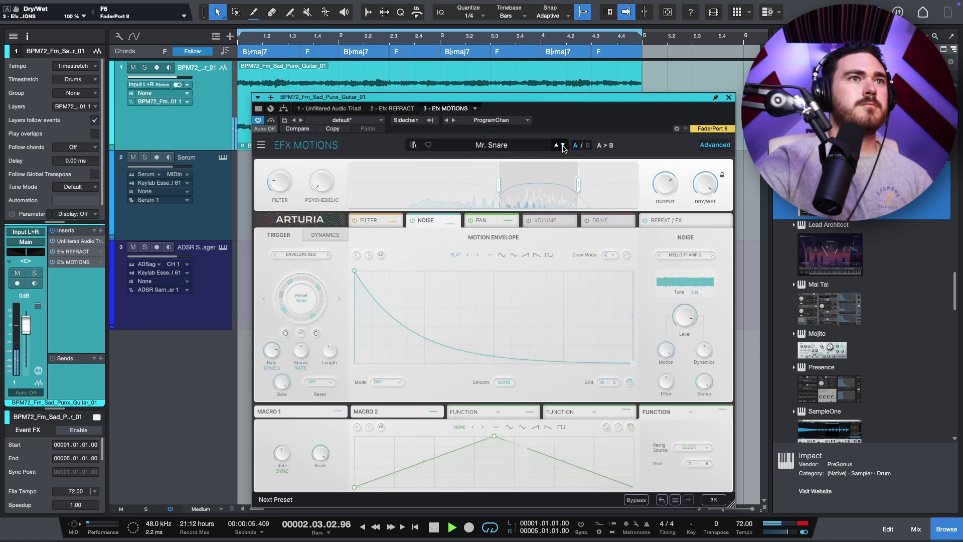
Step: Step through more Efx MOTIONS presets up to Triplet Smurf
{"action": "left_click", "coordinate": [563, 145]}
{"action": "left_click", "coordinate": [563, 145]}
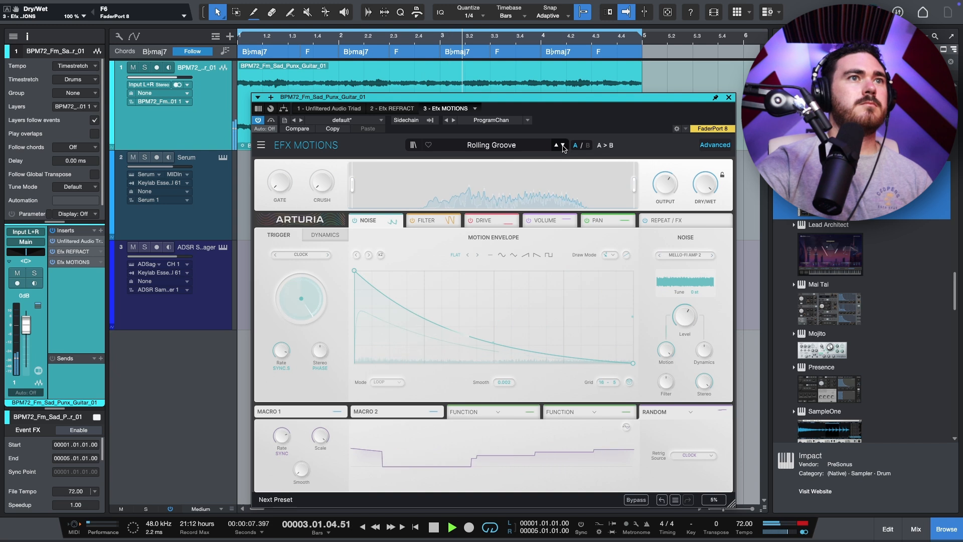
{"action": "left_click", "coordinate": [563, 146]}
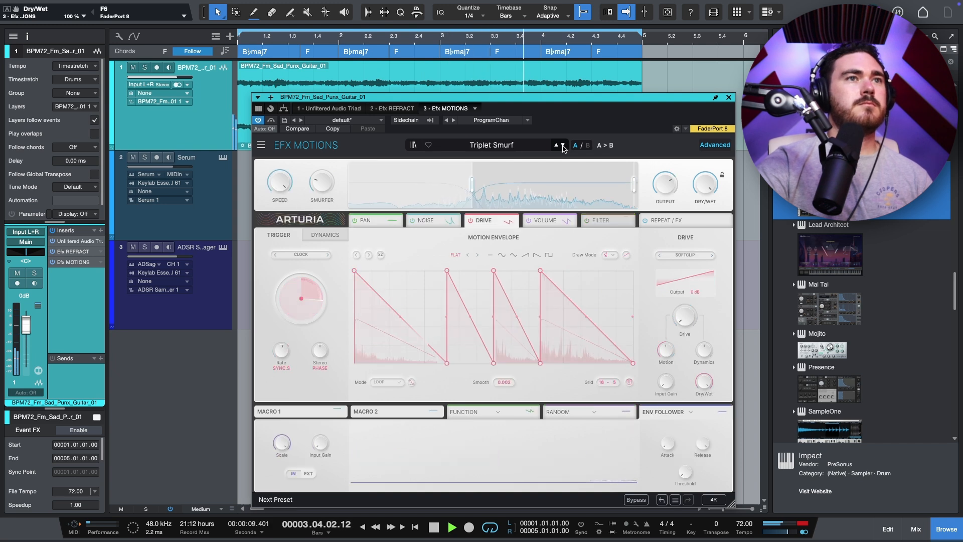
Step: Load the Efx MOTIONS preset Diminished from the FX Reverb category
{"action": "left_click", "coordinate": [502, 145]}
{"action": "mouse_move", "coordinate": [479, 196]}
{"action": "mouse_move", "coordinate": [445, 228]}
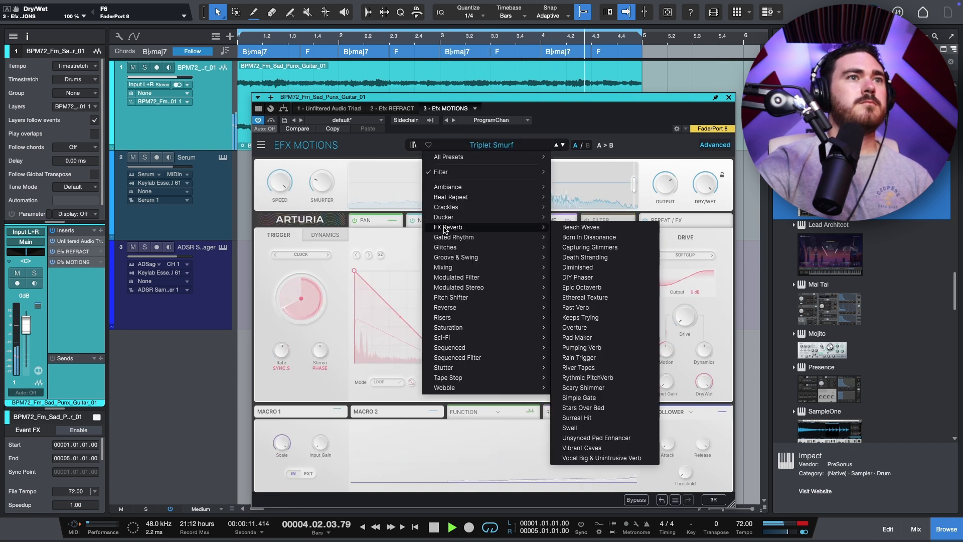
{"action": "left_click", "coordinate": [577, 256]}
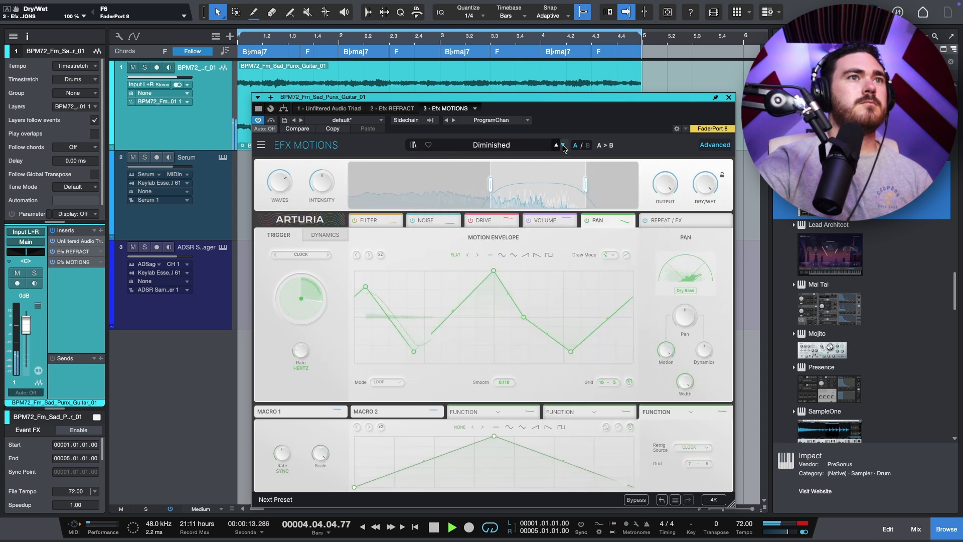
Step: Step forward through the Efx MOTIONS presets to Fast Verb
{"action": "left_click", "coordinate": [563, 146]}
{"action": "left_click", "coordinate": [563, 146]}
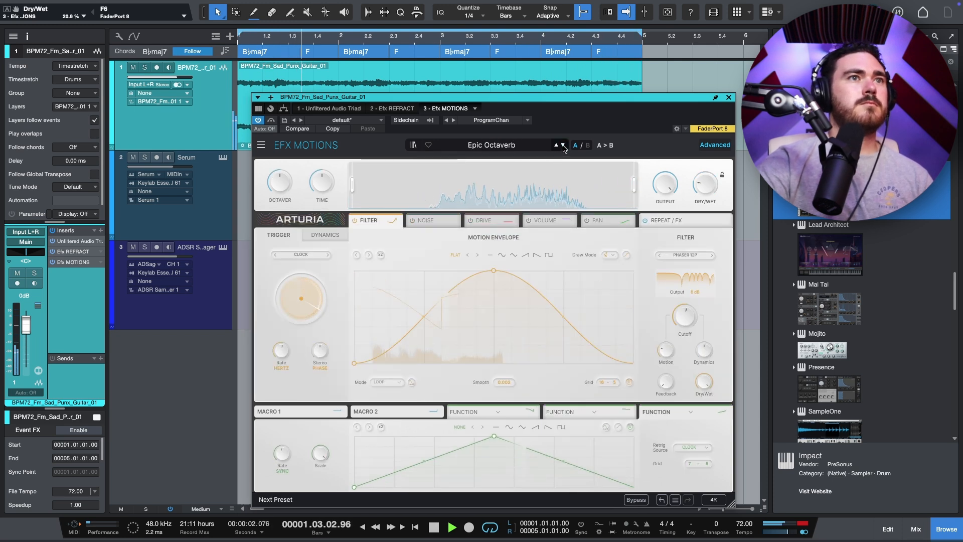
{"action": "left_click", "coordinate": [564, 146]}
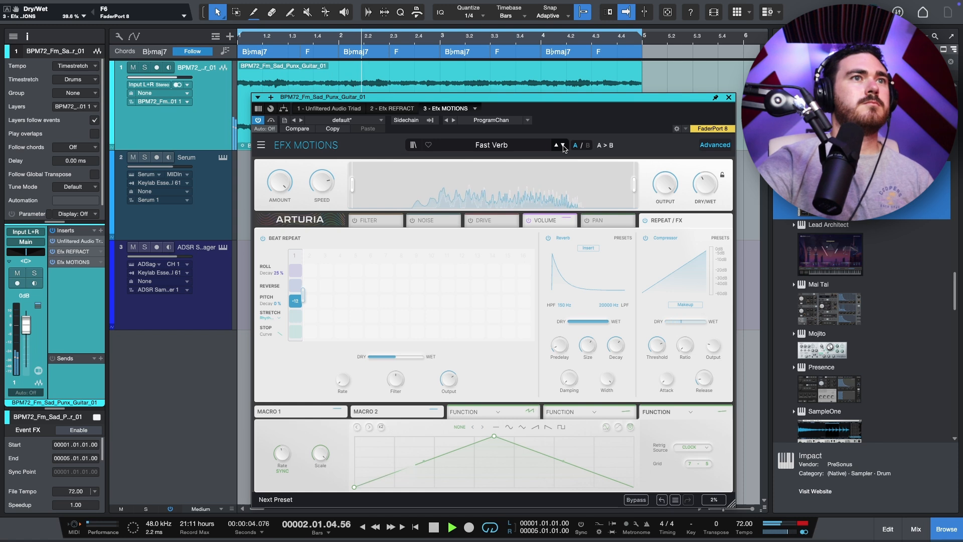
Step: Insert autochroma on the guitar track and move it above Efx MOTIONS in the chain
{"action": "left_click", "coordinate": [99, 231]}
{"action": "type", "text": "chroma"}
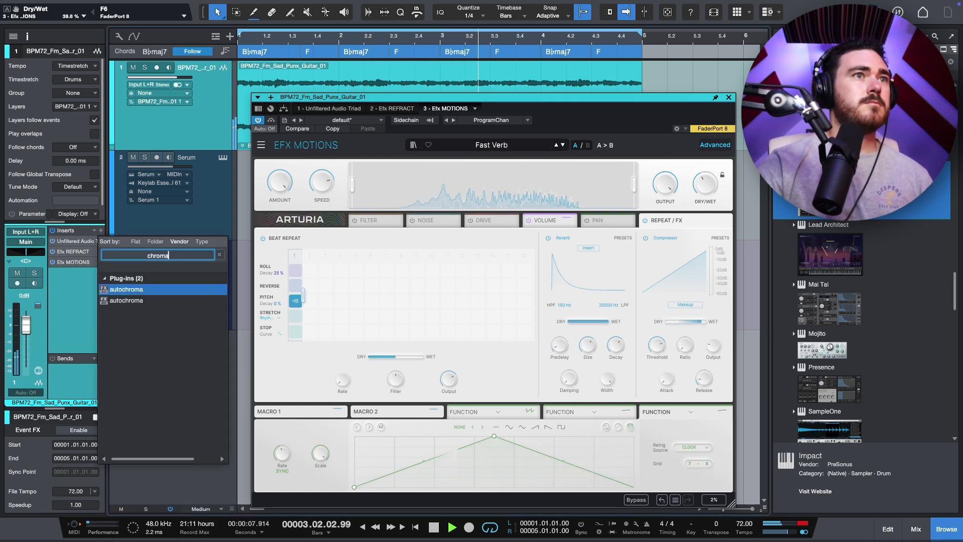
{"action": "key", "text": "Return"}
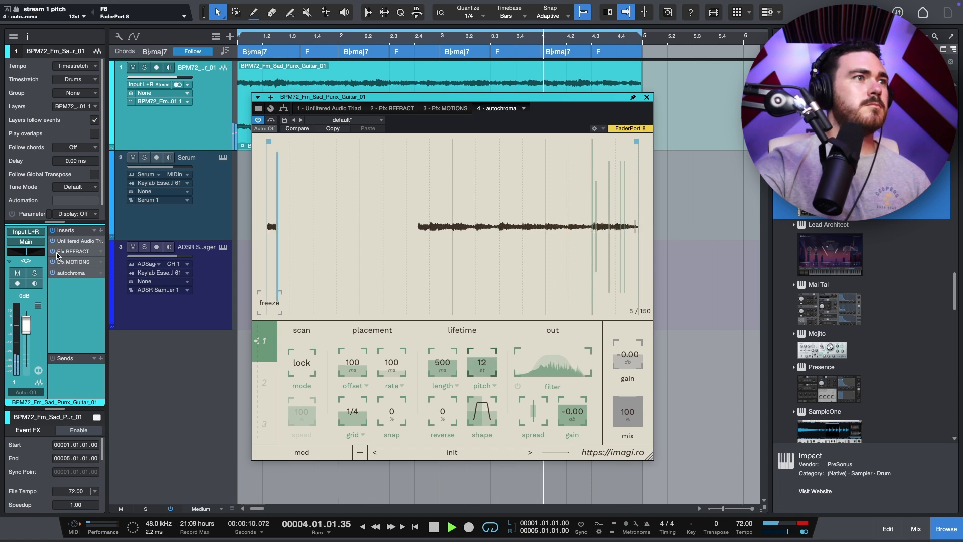
{"action": "left_click_drag", "start_coordinate": [58, 260], "coordinate": [66, 278]}
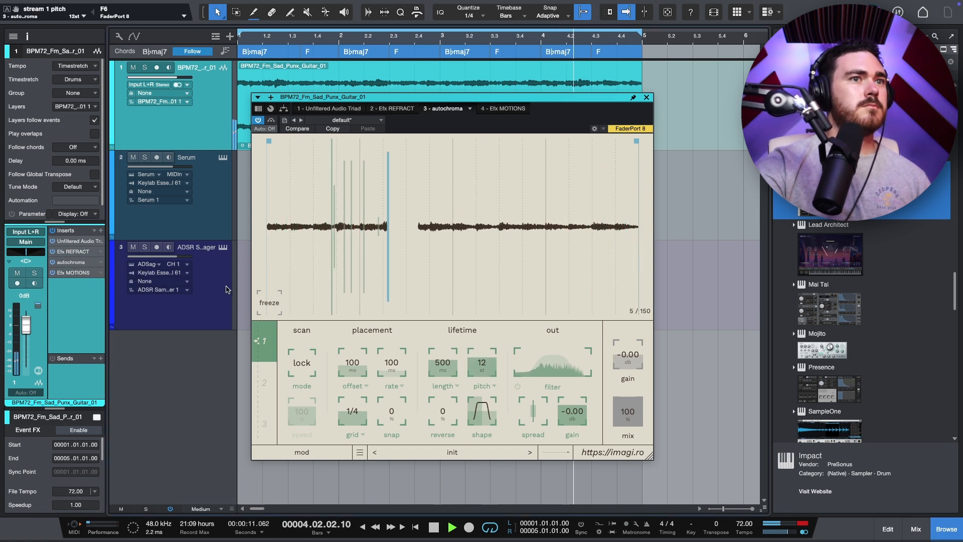
Step: Enable autochroma's third stream and adjust its filter and rate
{"action": "left_click", "coordinate": [272, 380]}
{"action": "left_click", "coordinate": [264, 424]}
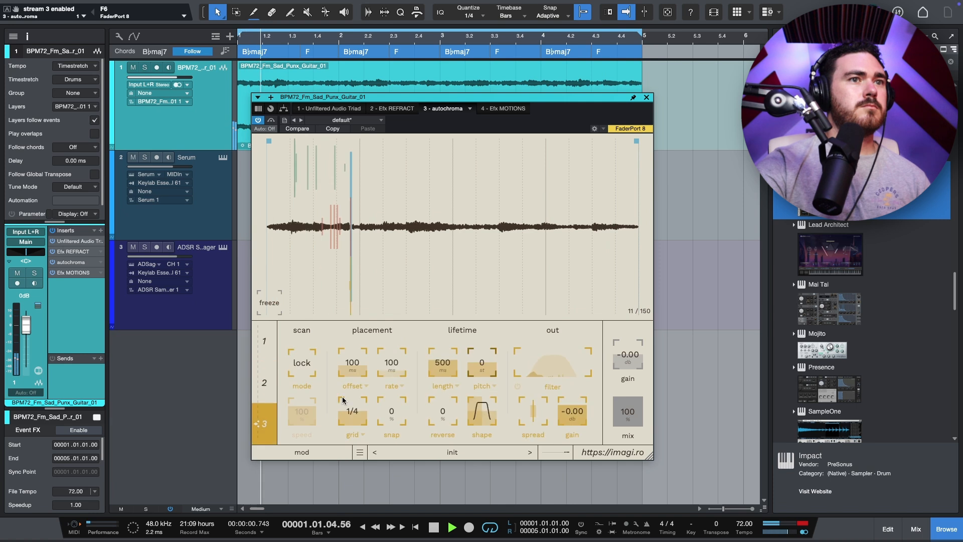
{"action": "left_click_drag", "start_coordinate": [551, 365], "coordinate": [565, 364]}
{"action": "left_click_drag", "start_coordinate": [400, 370], "coordinate": [457, 375]}
Step: Select autochroma's first stream and set its rate to about 362 ms
{"action": "left_click", "coordinate": [272, 383]}
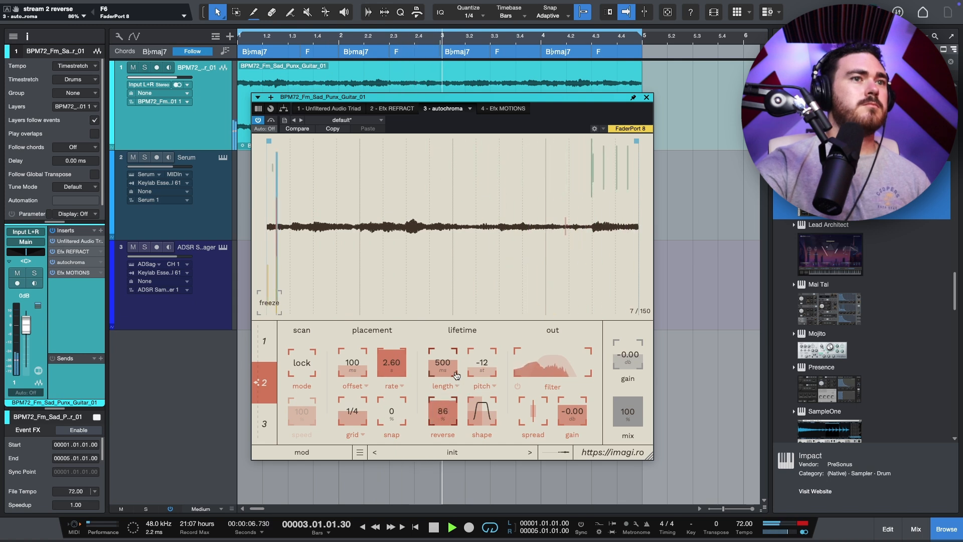
{"action": "left_click", "coordinate": [264, 341]}
{"action": "left_click_drag", "start_coordinate": [392, 369], "coordinate": [445, 352]}
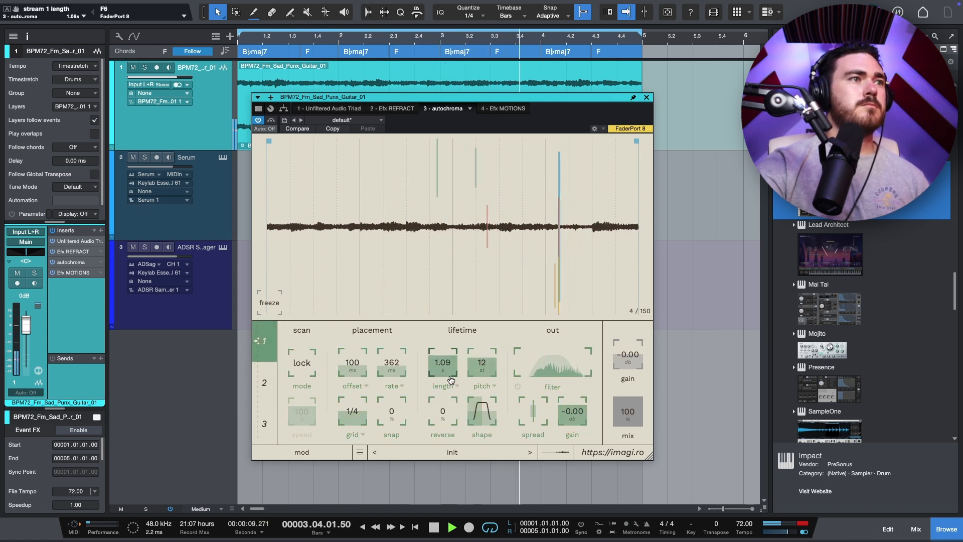
Step: Insert Kickstart 2 at the end of the guitar track's insert chain
{"action": "left_click", "coordinate": [100, 231]}
{"action": "type", "text": "kicks"}
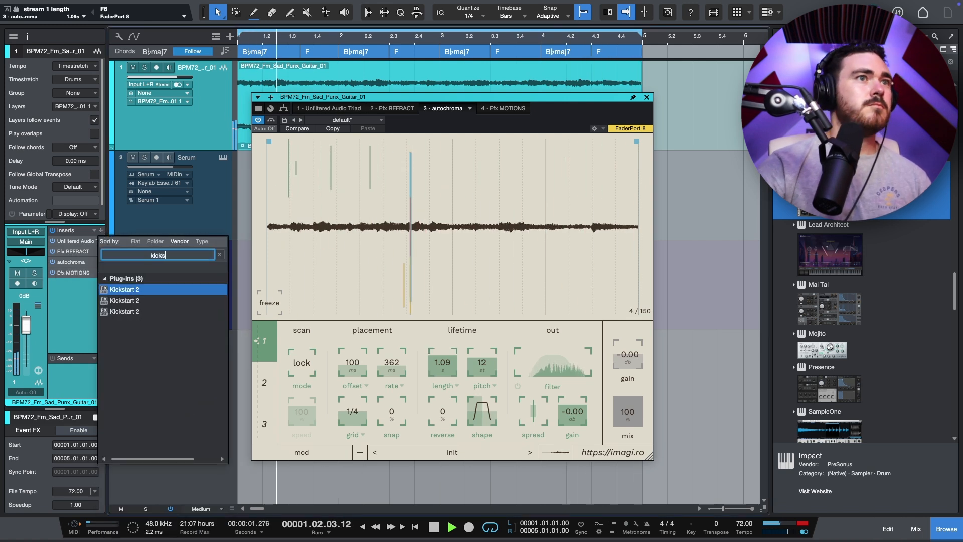
{"action": "key", "text": "Return"}
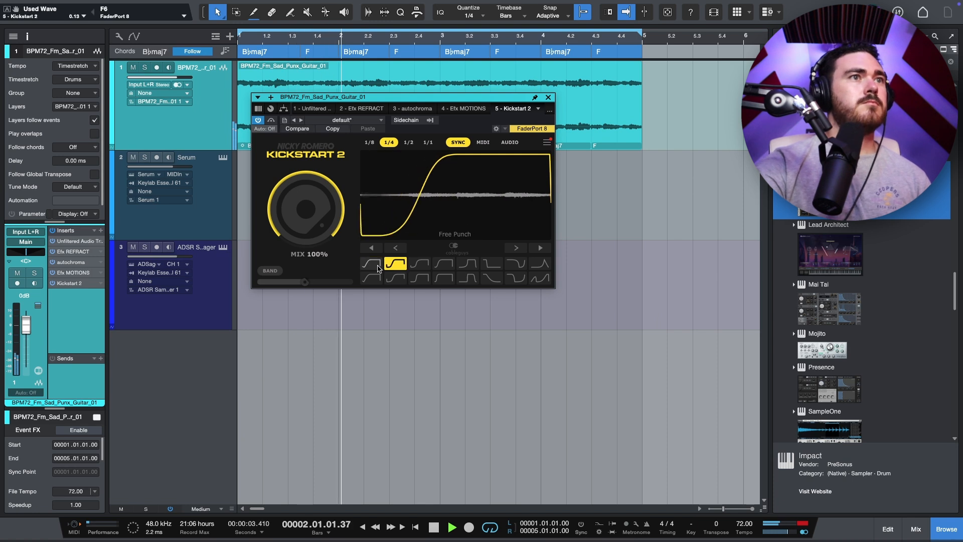
Step: Reopen autochroma and lower its mix to about 66%
{"action": "left_click", "coordinate": [63, 263]}
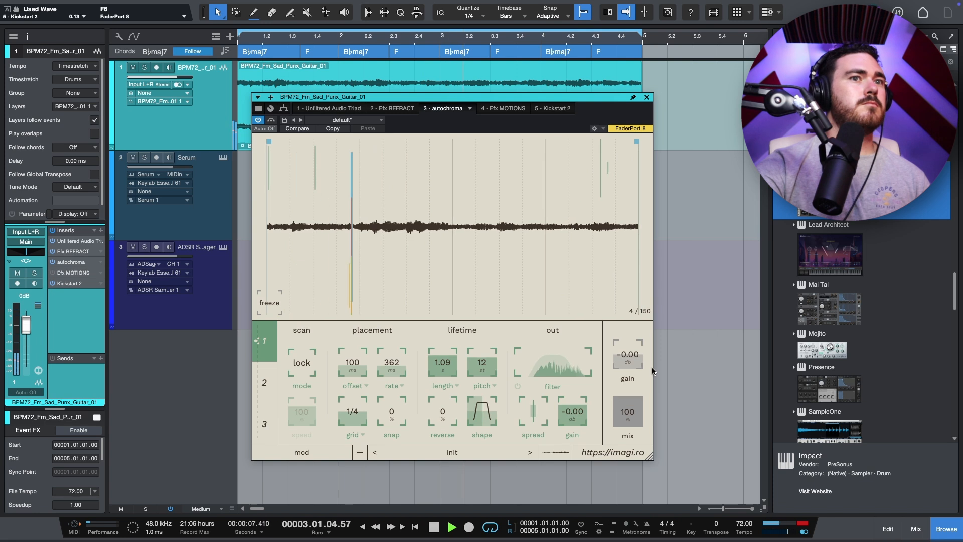
{"action": "left_click_drag", "start_coordinate": [625, 408], "coordinate": [625, 430]}
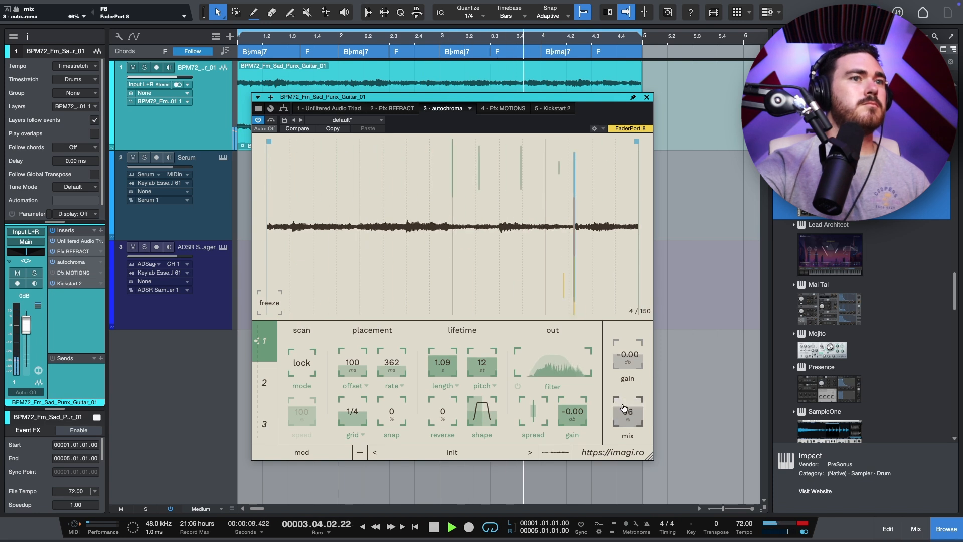
Step: Insert Valhalla Supermassive on the guitar track
{"action": "left_click", "coordinate": [101, 230]}
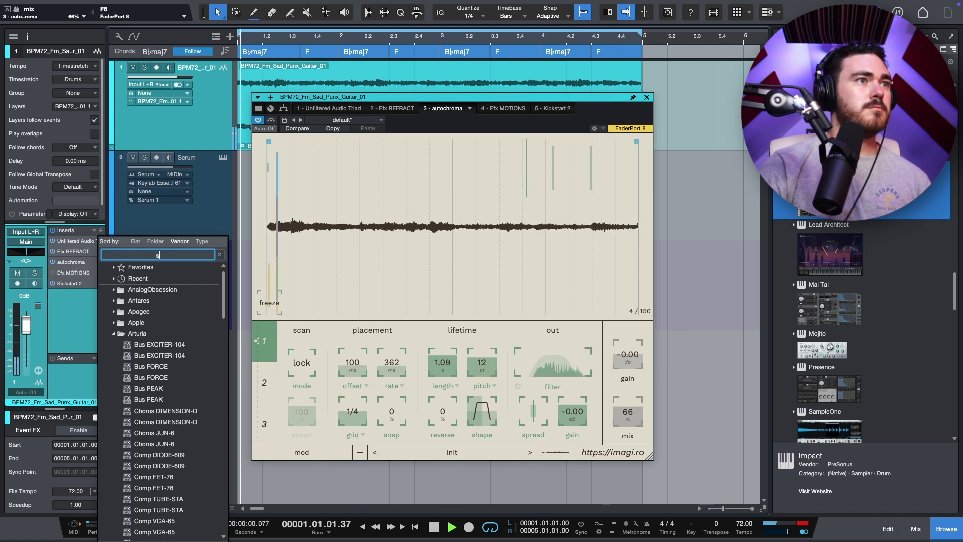
{"action": "type", "text": "superm"}
{"action": "key", "text": "Return"}
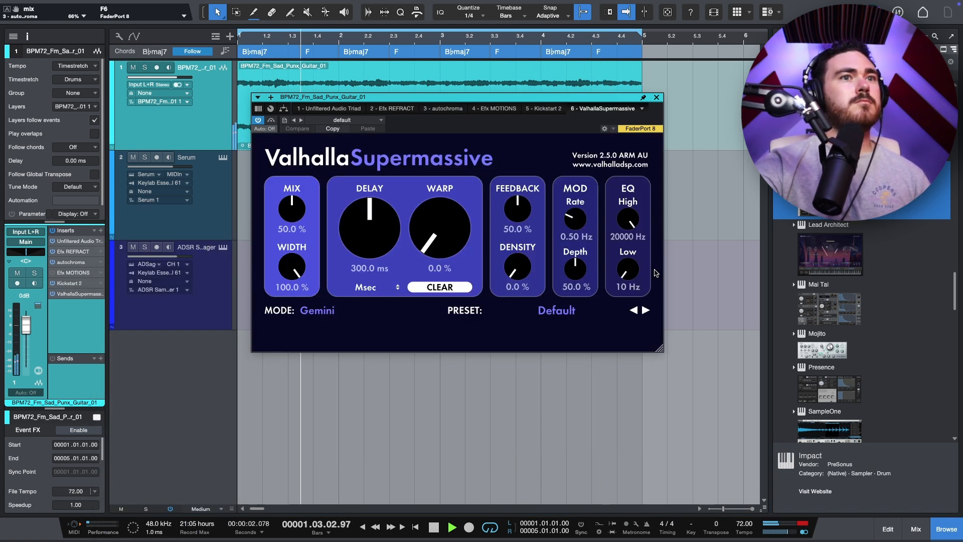
Step: Load Supermassive's BensonArizona preset and lower its high EQ to about 11680 Hz
{"action": "left_click", "coordinate": [556, 310]}
{"action": "mouse_move", "coordinate": [540, 456]}
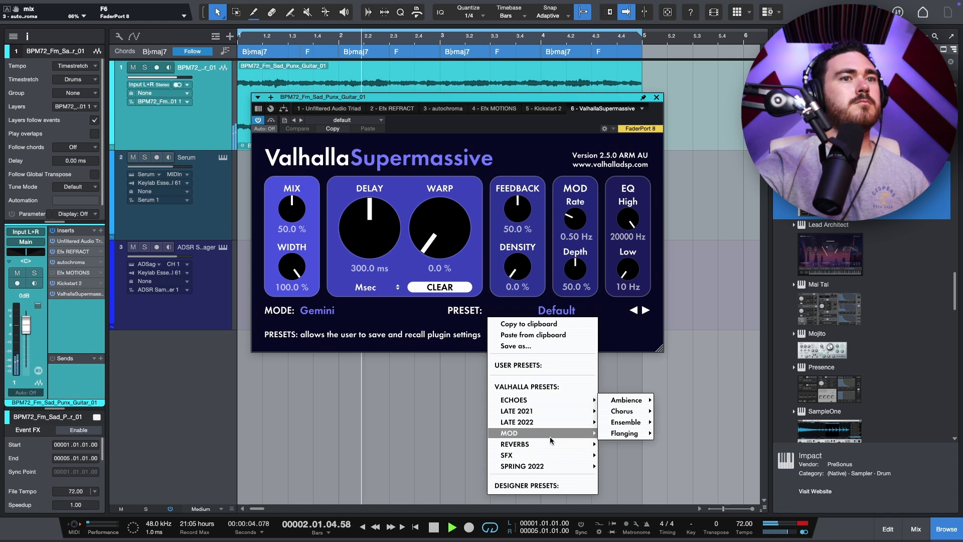
{"action": "mouse_move", "coordinate": [623, 446]}
{"action": "left_click", "coordinate": [691, 367]}
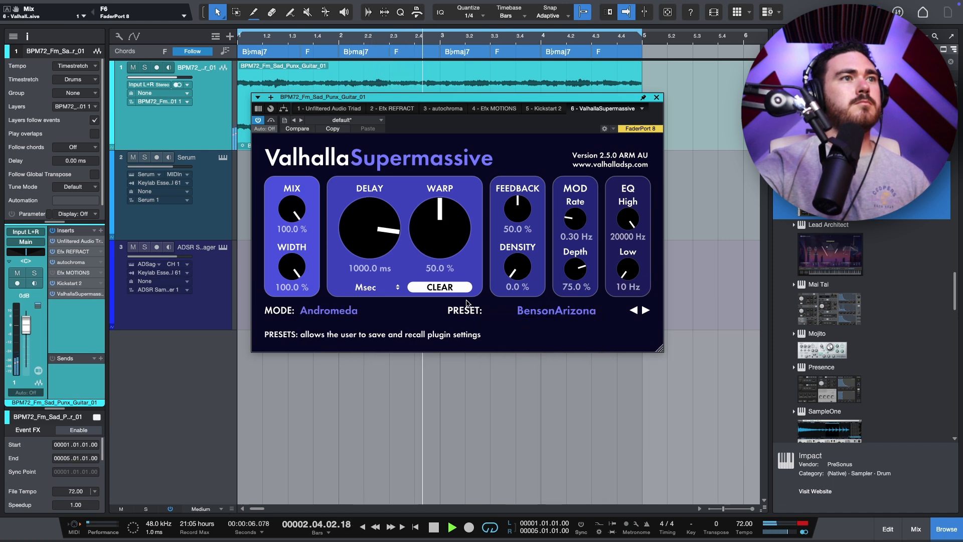
{"action": "left_click_drag", "start_coordinate": [626, 238], "coordinate": [612, 237]}
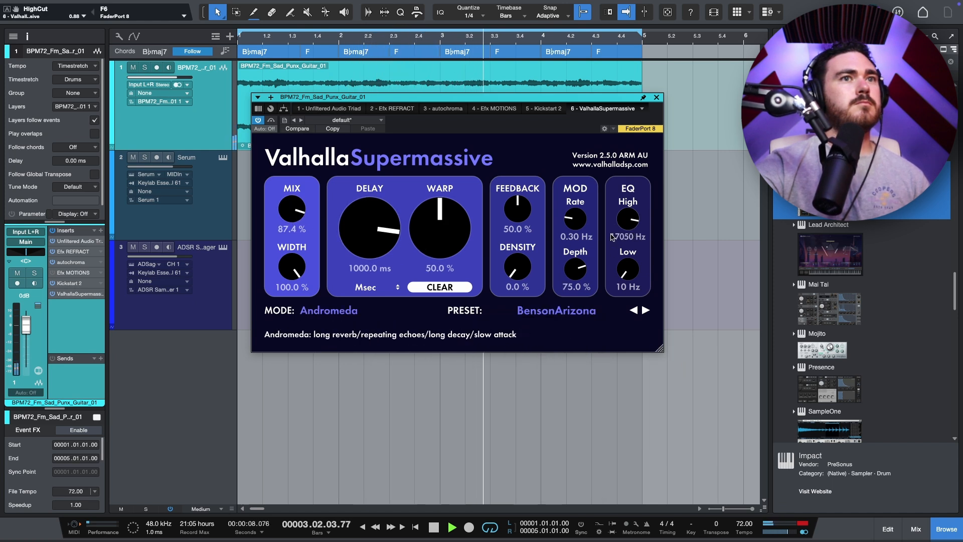
Step: Move Supermassive above Kickstart 2 in the insert chain
{"action": "left_click_drag", "start_coordinate": [68, 289], "coordinate": [68, 284]}
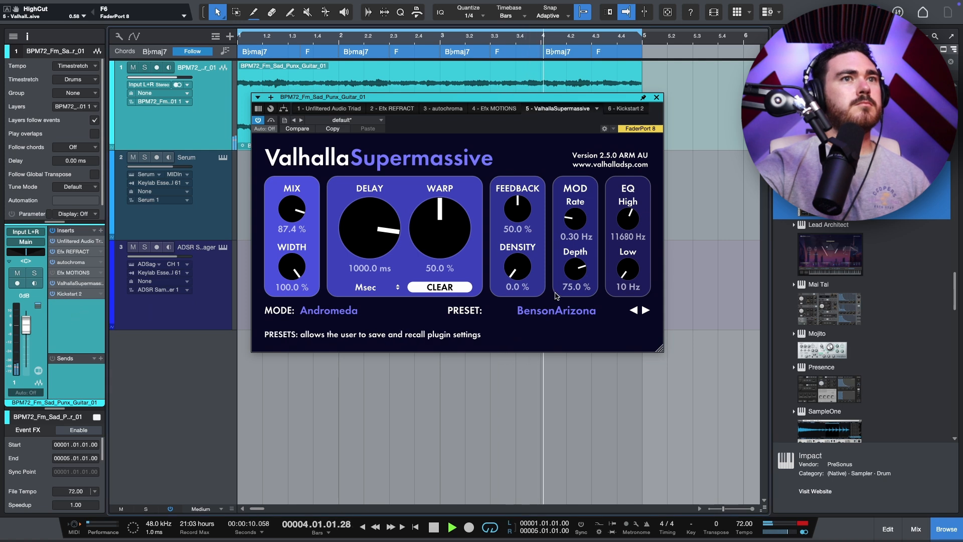
{"action": "left_click", "coordinate": [74, 294]}
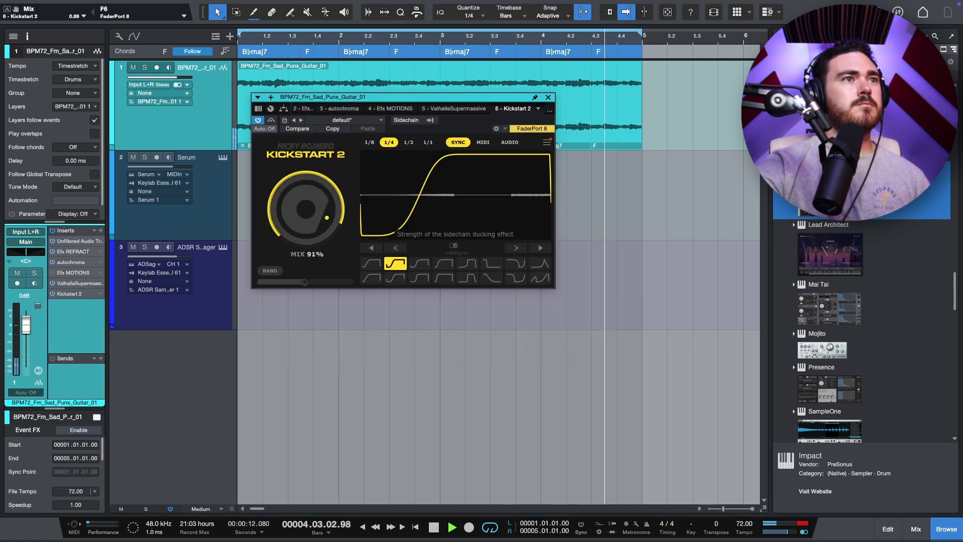
Step: Set Supermassive's low EQ to about 330 Hz, high EQ to about 1700 Hz and mix to about 1.4%
{"action": "left_click", "coordinate": [100, 285]}
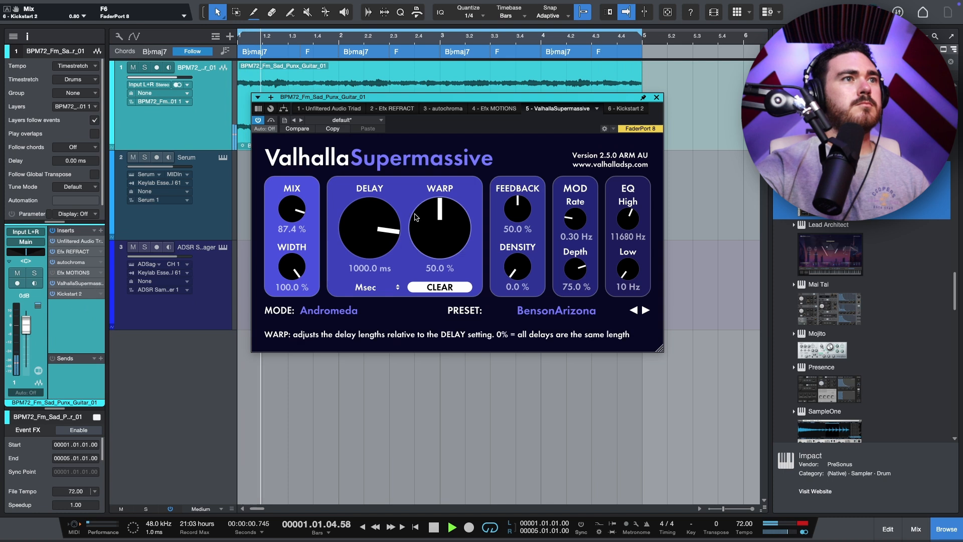
{"action": "left_click_drag", "start_coordinate": [615, 268], "coordinate": [617, 299]}
{"action": "left_click_drag", "start_coordinate": [297, 210], "coordinate": [360, 110]}
{"action": "left_click_drag", "start_coordinate": [626, 270], "coordinate": [625, 273]}
{"action": "left_click_drag", "start_coordinate": [627, 220], "coordinate": [626, 232]}
{"action": "left_click_drag", "start_coordinate": [292, 218], "coordinate": [229, 296]}
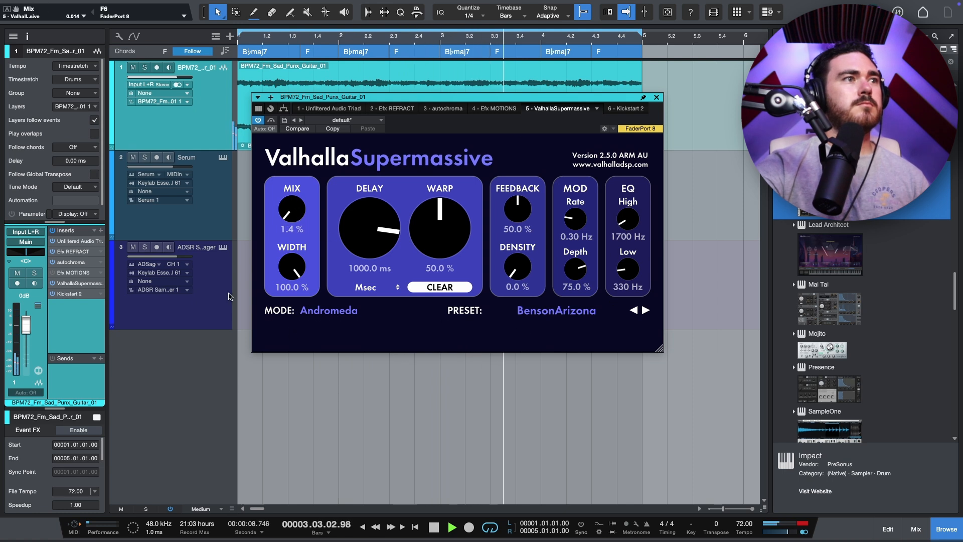
Step: Add Valhalla VintageVerb after Supermassive with high cut about 280 Hz and low cut about 230 Hz
{"action": "left_click", "coordinate": [53, 283]}
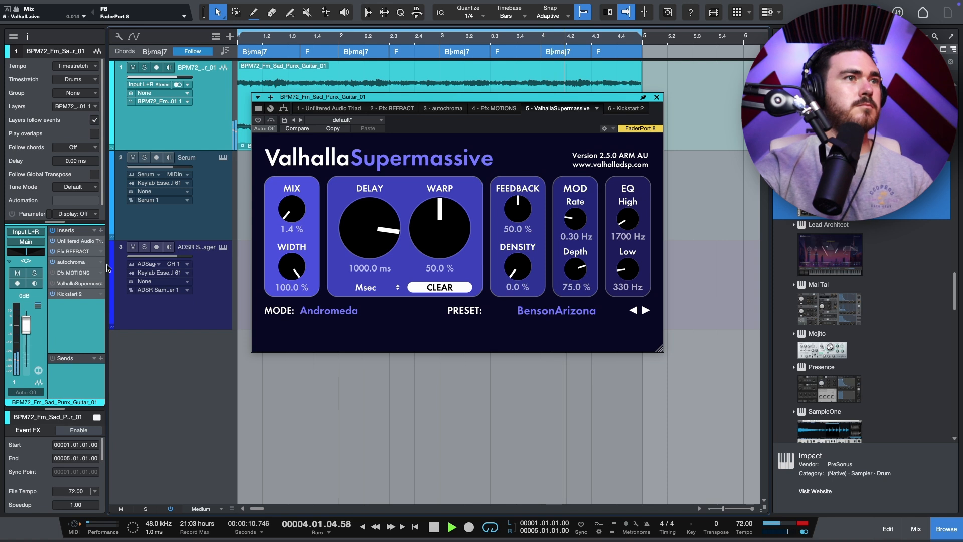
{"action": "left_click_drag", "start_coordinate": [81, 303], "coordinate": [79, 291]}
{"action": "left_click_drag", "start_coordinate": [356, 221], "coordinate": [279, 263]}
{"action": "left_click_drag", "start_coordinate": [686, 268], "coordinate": [712, 124]}
{"action": "left_click", "coordinate": [714, 97]}
{"action": "left_click", "coordinate": [352, 126]}
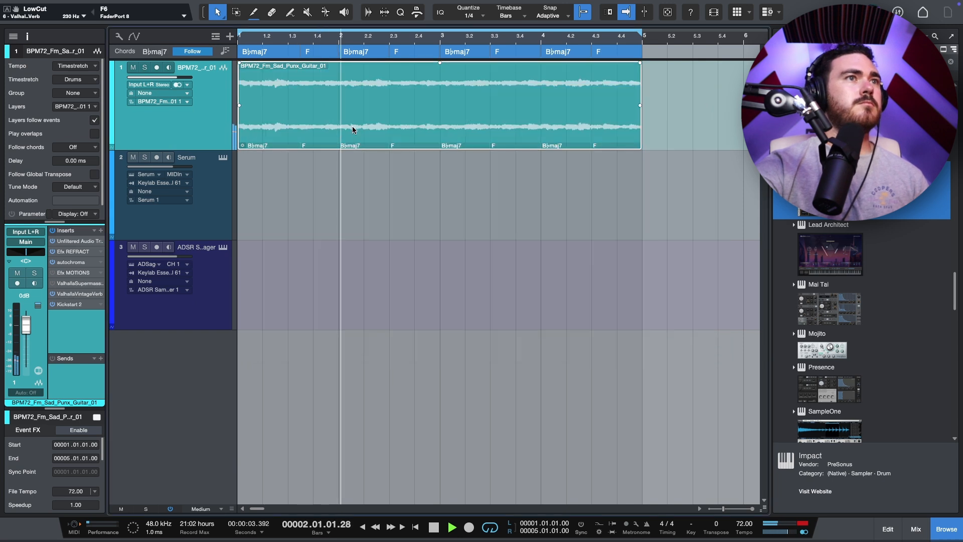
{"action": "scroll", "coordinate": [349, 128], "scroll_direction": "up", "scroll_amount": 3}
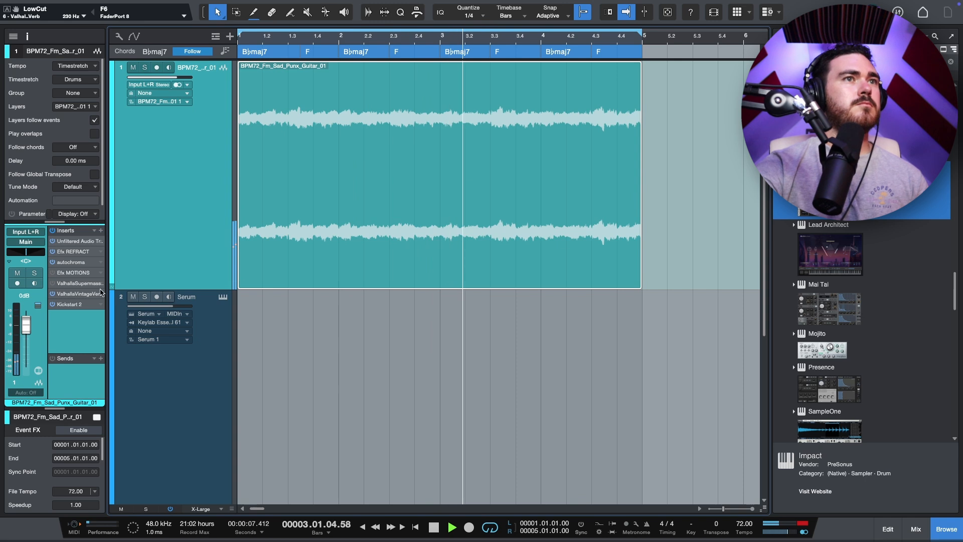
{"action": "left_click", "coordinate": [550, 354]}
{"action": "scroll", "coordinate": [372, 284], "scroll_direction": "down", "scroll_amount": 2}
{"action": "scroll", "coordinate": [369, 288], "scroll_direction": "down", "scroll_amount": 3}
{"action": "scroll", "coordinate": [365, 286], "scroll_direction": "down", "scroll_amount": 1}
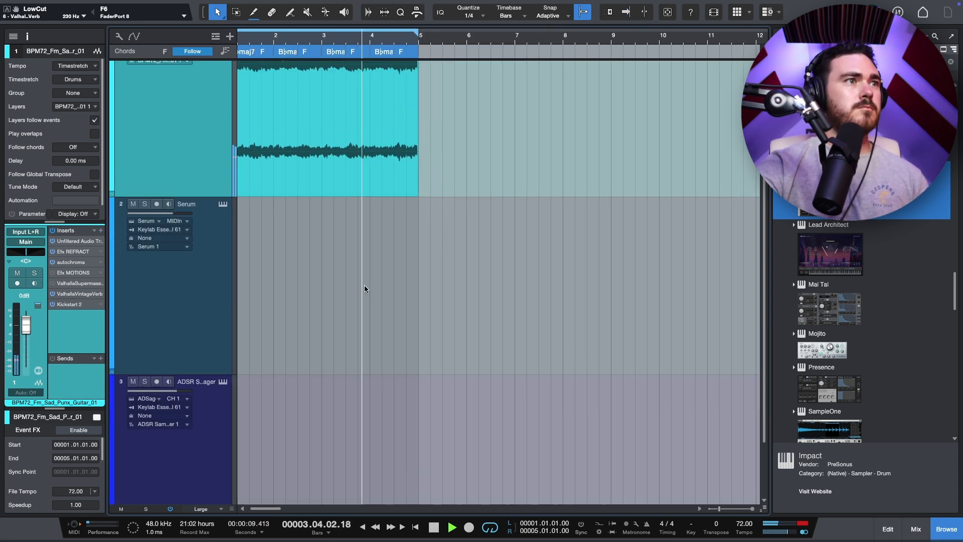
{"action": "scroll", "coordinate": [367, 274], "scroll_direction": "left", "scroll_amount": 1}
{"action": "scroll", "coordinate": [369, 261], "scroll_direction": "down", "scroll_amount": 1}
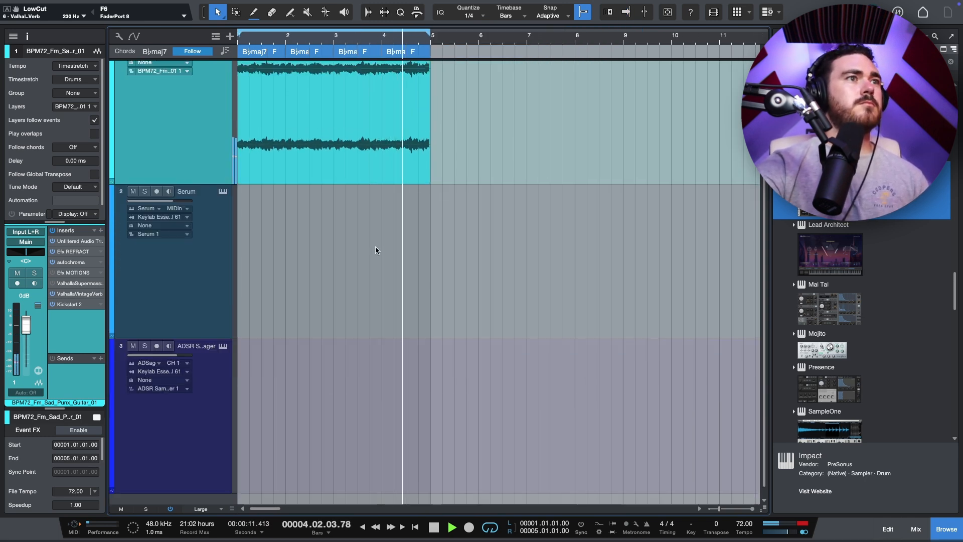
{"action": "scroll", "coordinate": [375, 245], "scroll_direction": "down", "scroll_amount": 3}
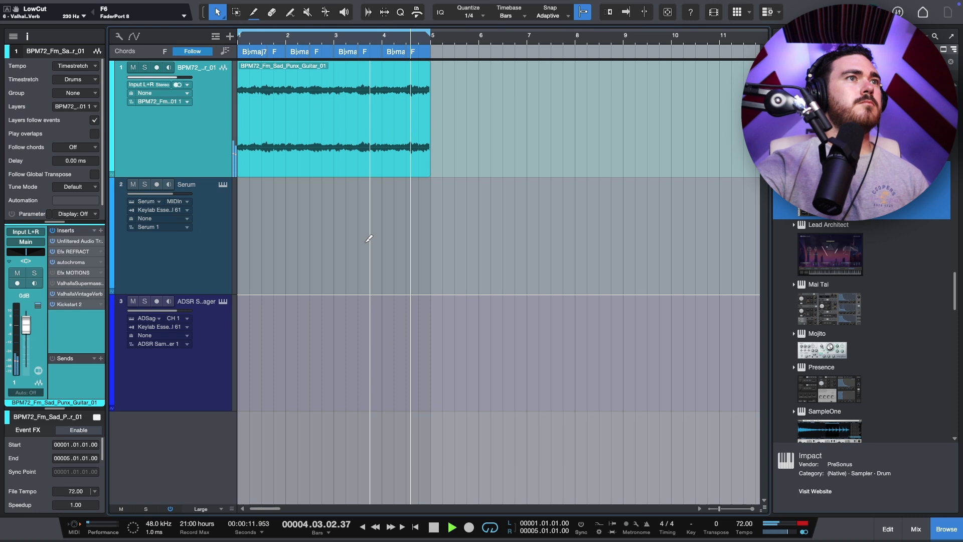
{"action": "left_click", "coordinate": [270, 158]}
Step: Reopen the VintageVerb, autochroma and Refract windows to review their settings
{"action": "left_click", "coordinate": [99, 293]}
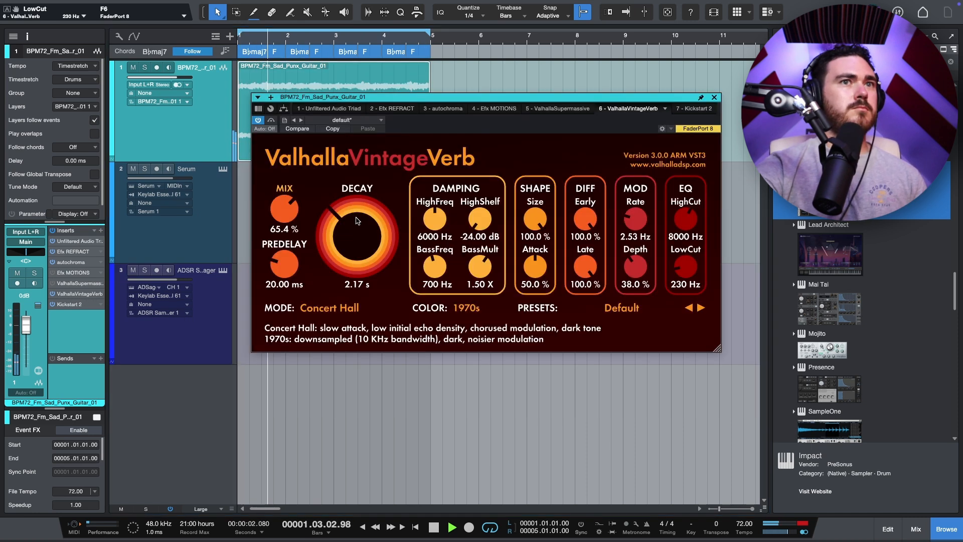
{"action": "left_click", "coordinate": [70, 264]}
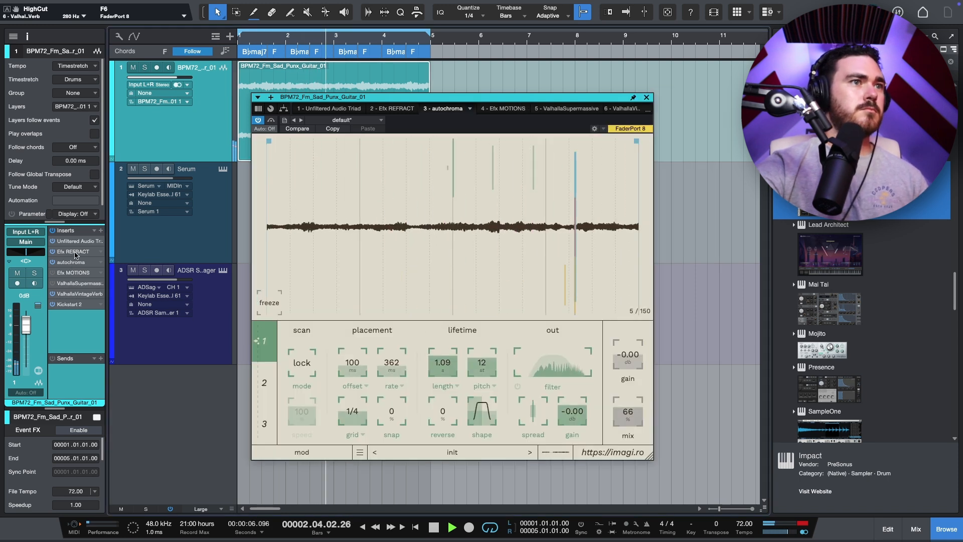
{"action": "left_click", "coordinate": [76, 252]}
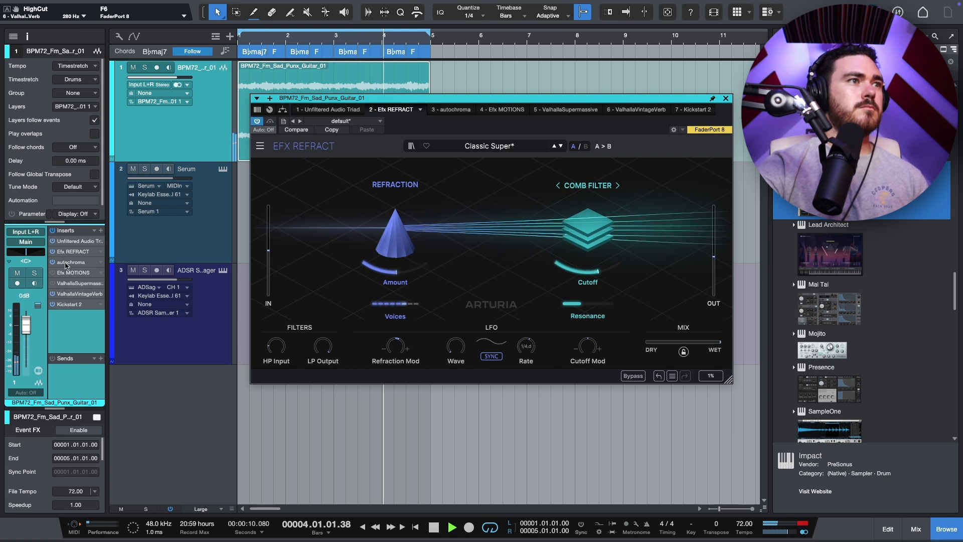
{"action": "left_click", "coordinate": [52, 251]}
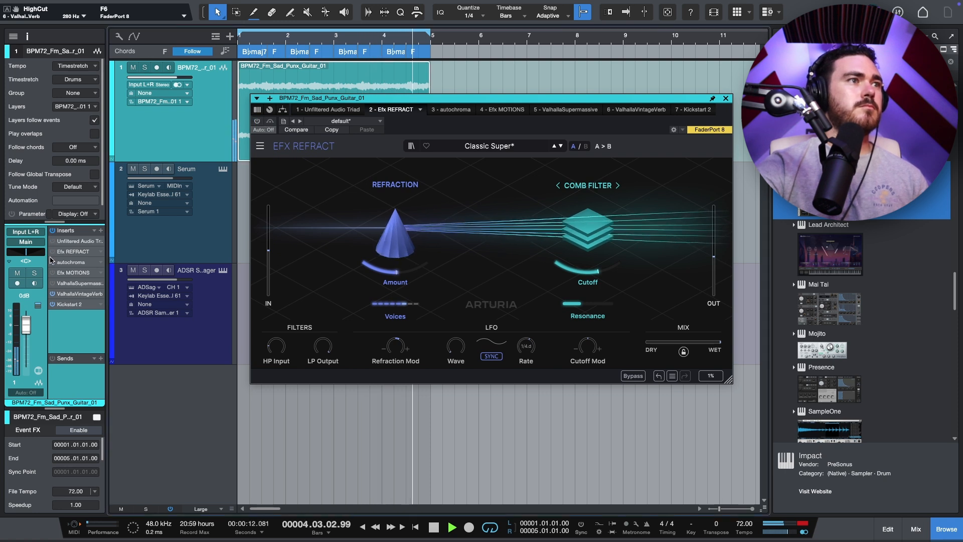
Step: Remove the Supermassive insert from the guitar track's effect chain
{"action": "key", "text": "space"}
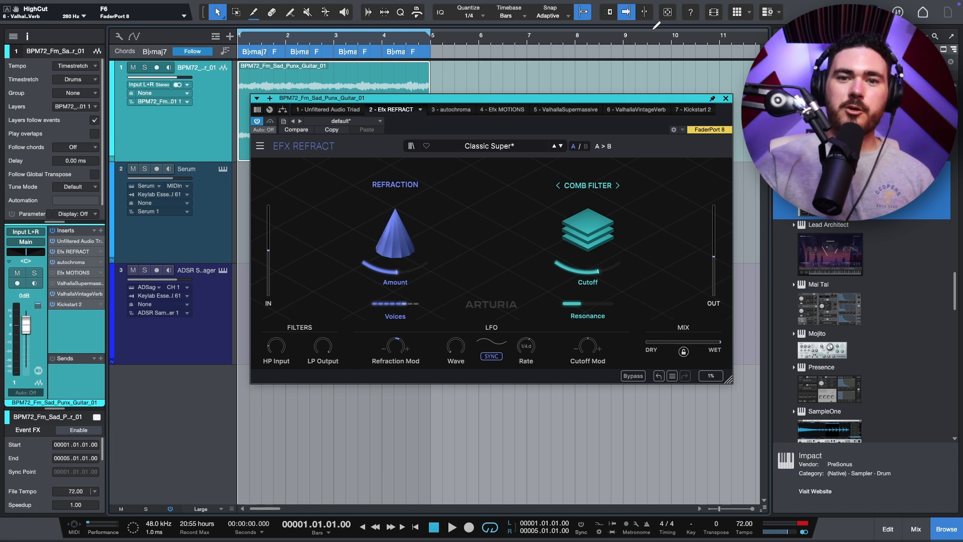
{"action": "key", "text": "space"}
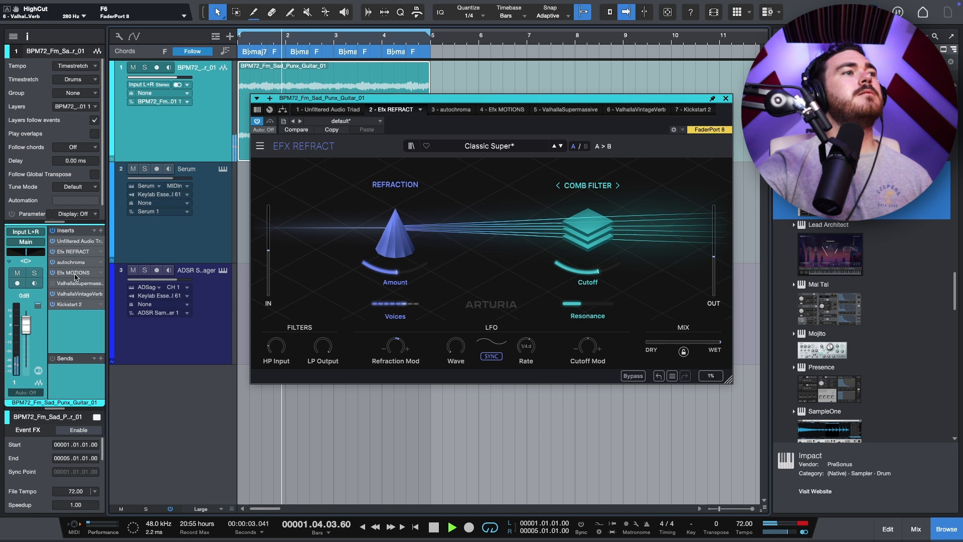
{"action": "right_click", "coordinate": [64, 291]}
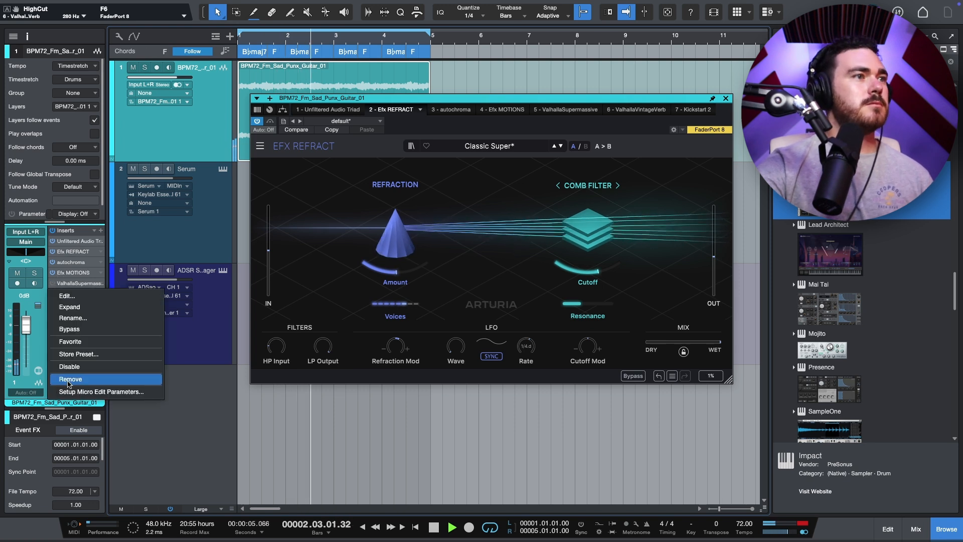
{"action": "left_click", "coordinate": [68, 380]}
Step: Load the Clock Short Sidechain preset from the Ducker category in Efx MOTIONS
{"action": "left_click", "coordinate": [502, 110]}
{"action": "key", "text": "space"}
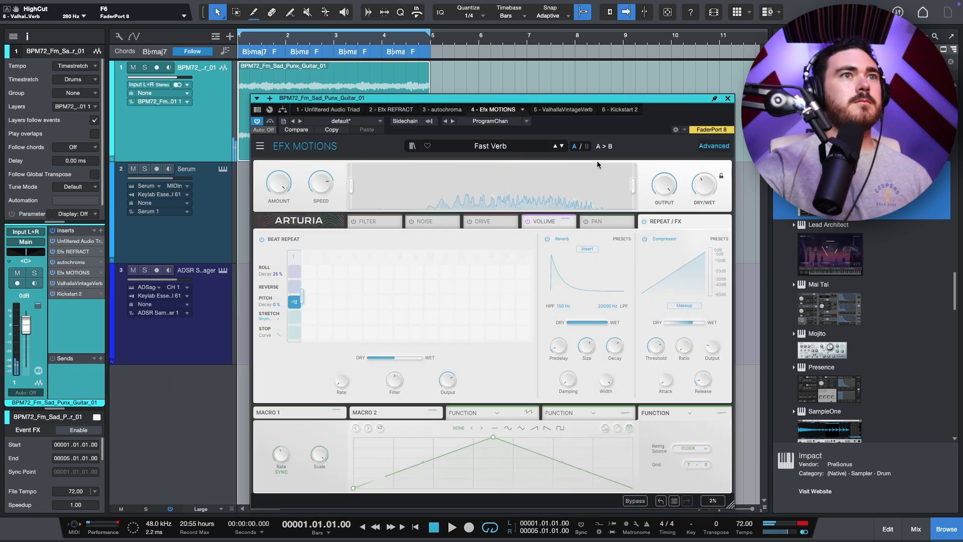
{"action": "left_click", "coordinate": [511, 147]}
{"action": "mouse_move", "coordinate": [481, 218]}
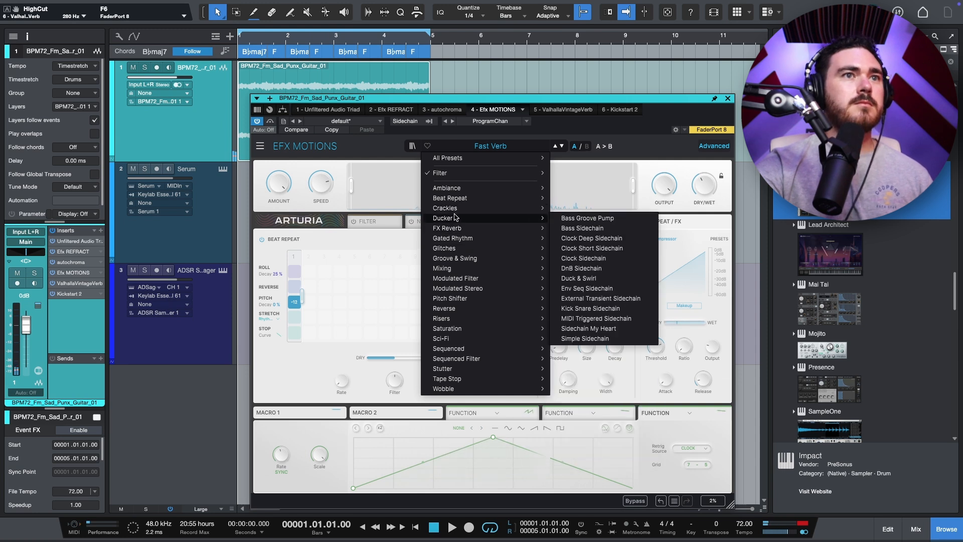
{"action": "left_click", "coordinate": [582, 238]}
{"action": "key", "text": "space"}
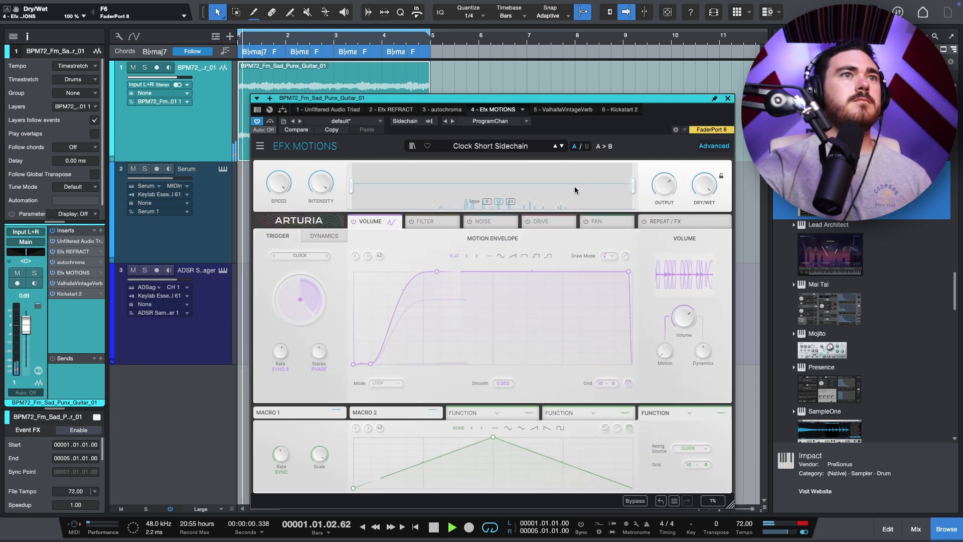
Step: Switch Efx MOTIONS to the Piano Motion preset and close the plug-in window
{"action": "left_click", "coordinate": [562, 146]}
{"action": "left_click", "coordinate": [472, 146]}
{"action": "mouse_move", "coordinate": [452, 208]}
{"action": "left_click", "coordinate": [585, 263]}
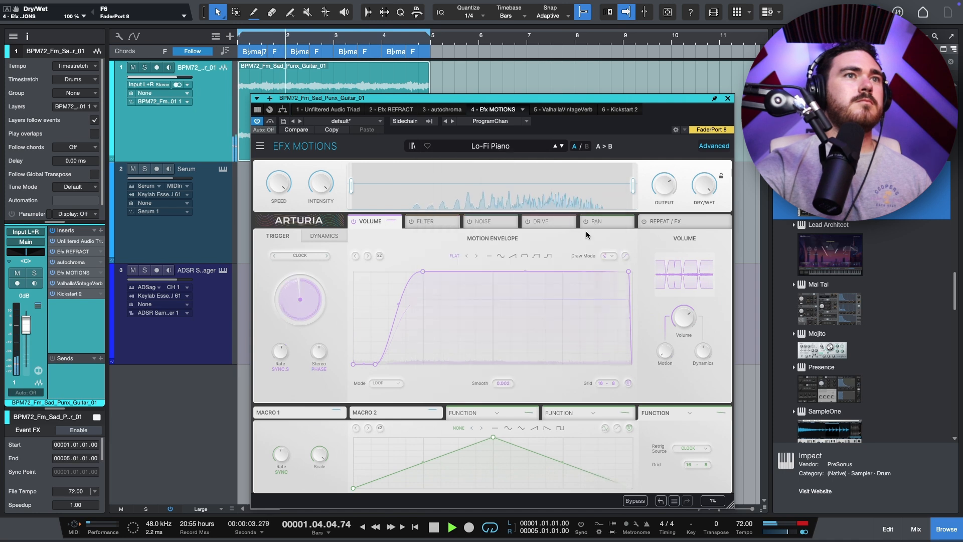
{"action": "left_click", "coordinate": [561, 147]}
{"action": "left_click", "coordinate": [562, 147]}
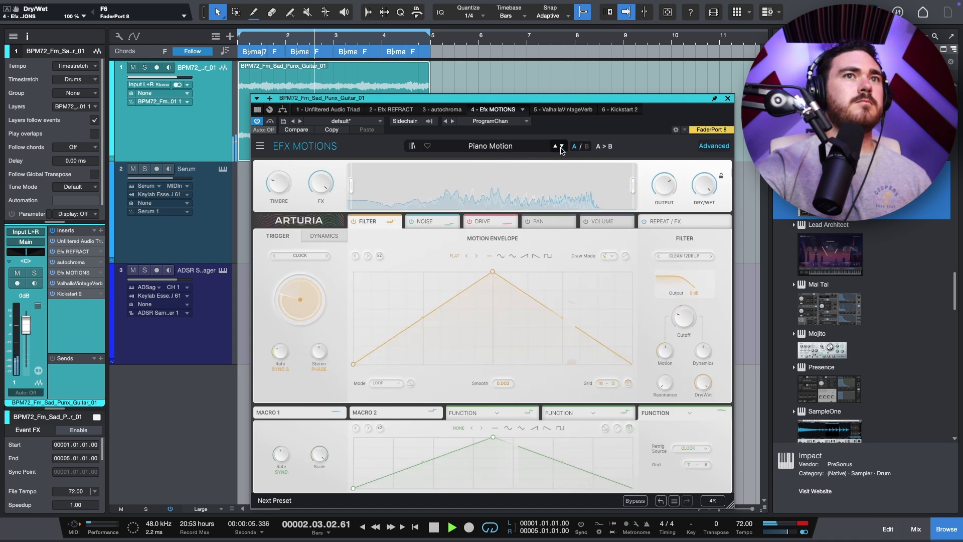
{"action": "left_click", "coordinate": [727, 99]}
Step: Insert Kirchhoff-EQ on the guitar track with a low-pass band and a high-pass band at about 55 Hz
{"action": "left_click", "coordinate": [205, 232]}
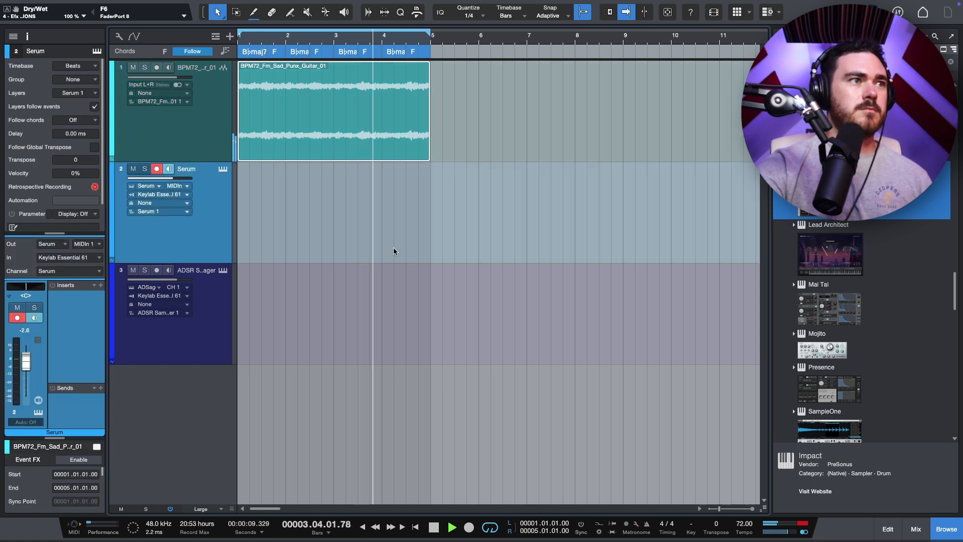
{"action": "scroll", "coordinate": [226, 125], "scroll_direction": "down", "scroll_amount": 1}
{"action": "left_click", "coordinate": [223, 127]}
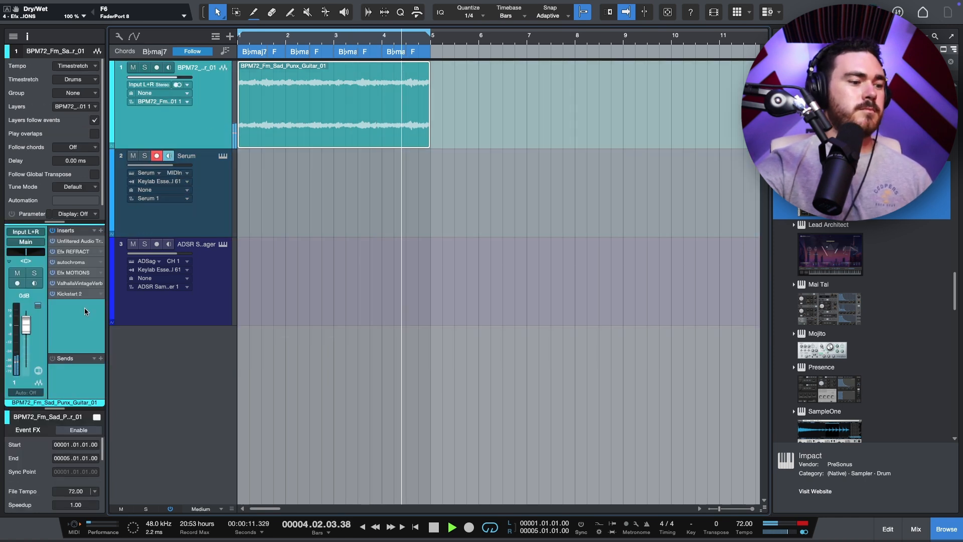
{"action": "key", "text": "space"}
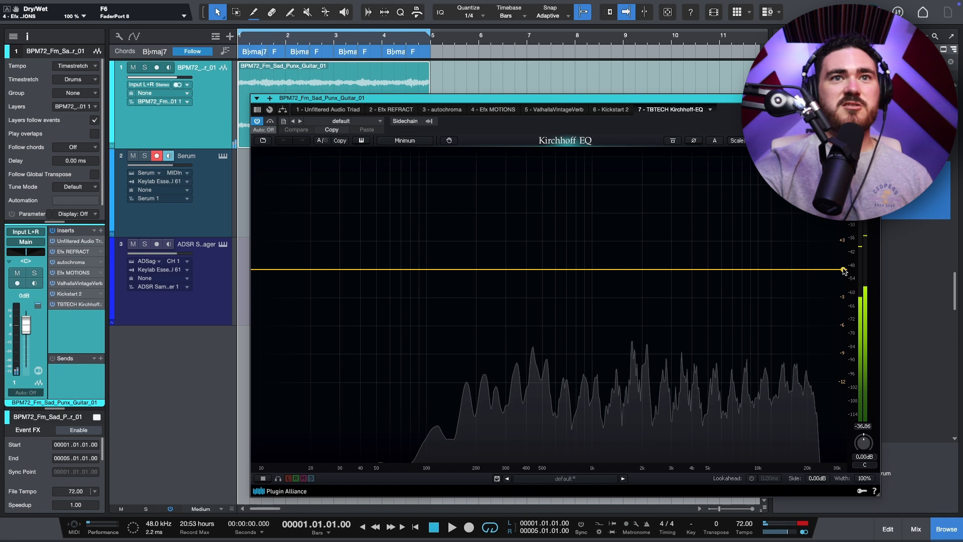
{"action": "double_click", "coordinate": [631, 280]}
{"action": "double_click", "coordinate": [273, 269]}
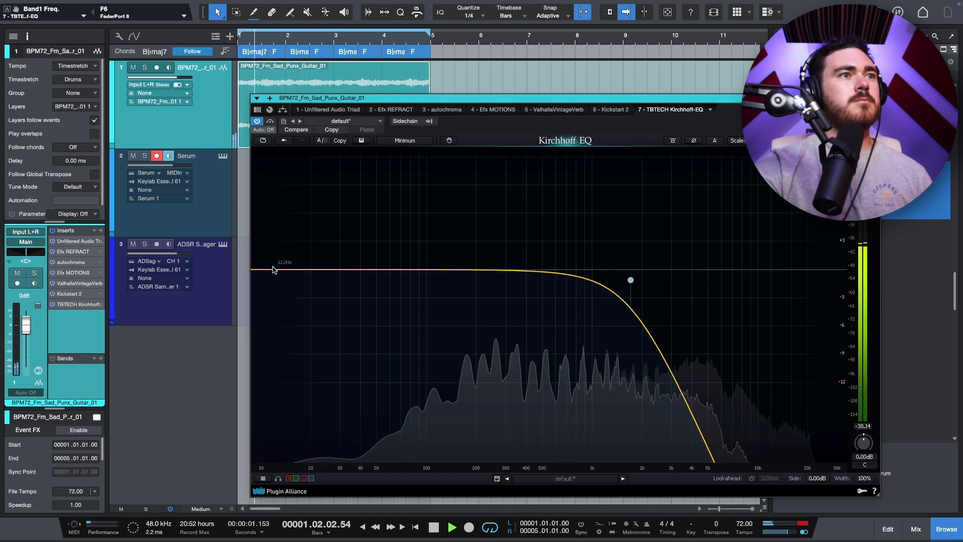
{"action": "left_click_drag", "start_coordinate": [273, 269], "coordinate": [385, 266]}
Step: Raise the guitar track's volume to +3.7 dB and close the EQ window
{"action": "left_click_drag", "start_coordinate": [27, 323], "coordinate": [27, 318]}
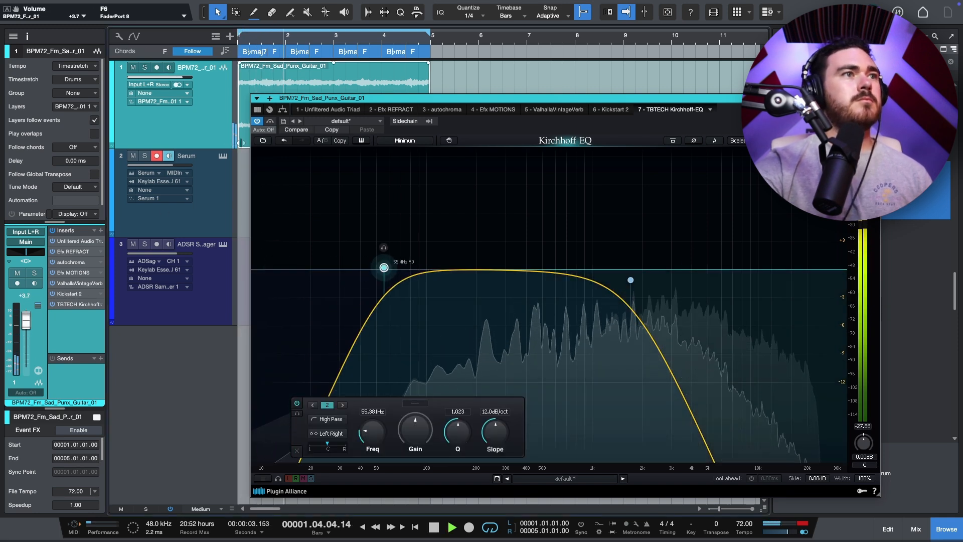
{"action": "left_click", "coordinate": [210, 207]}
{"action": "left_click", "coordinate": [650, 99]}
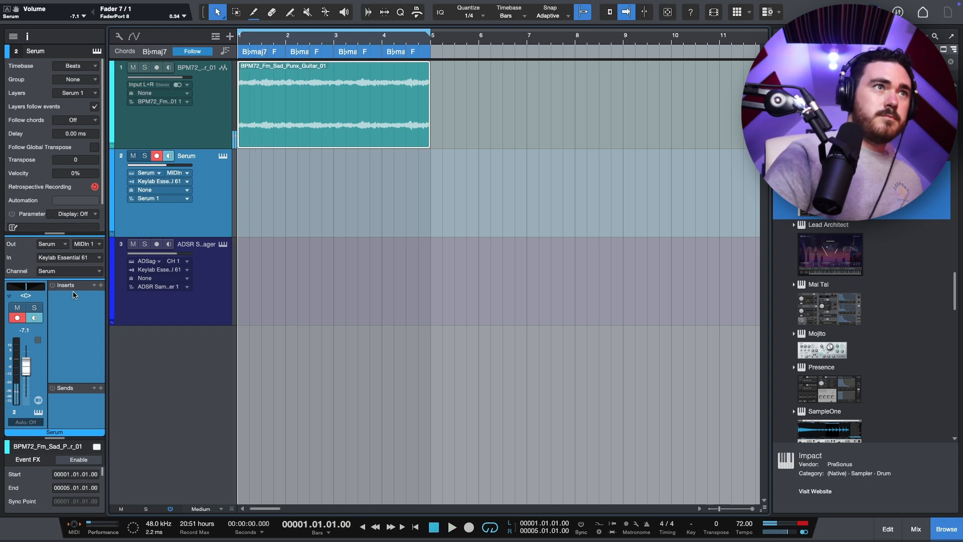
{"action": "key", "text": "space"}
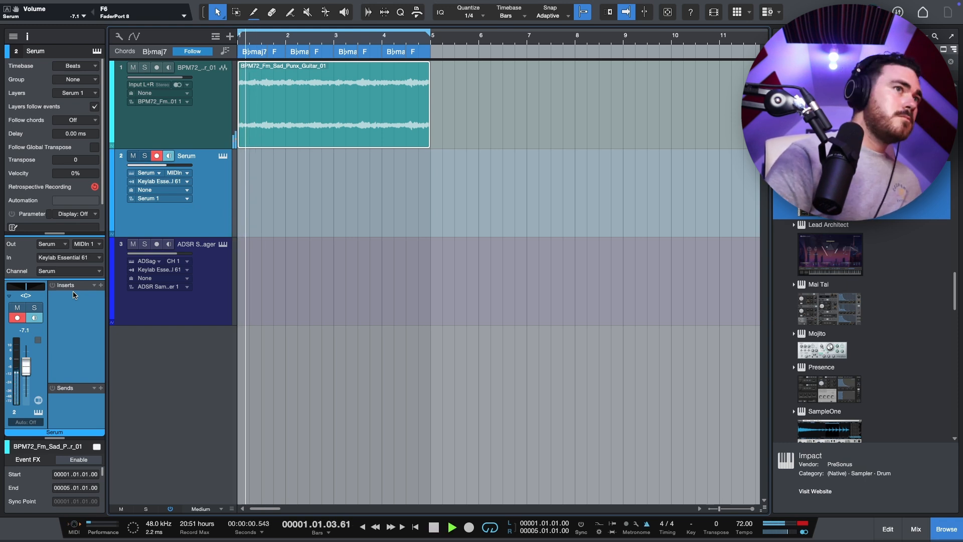